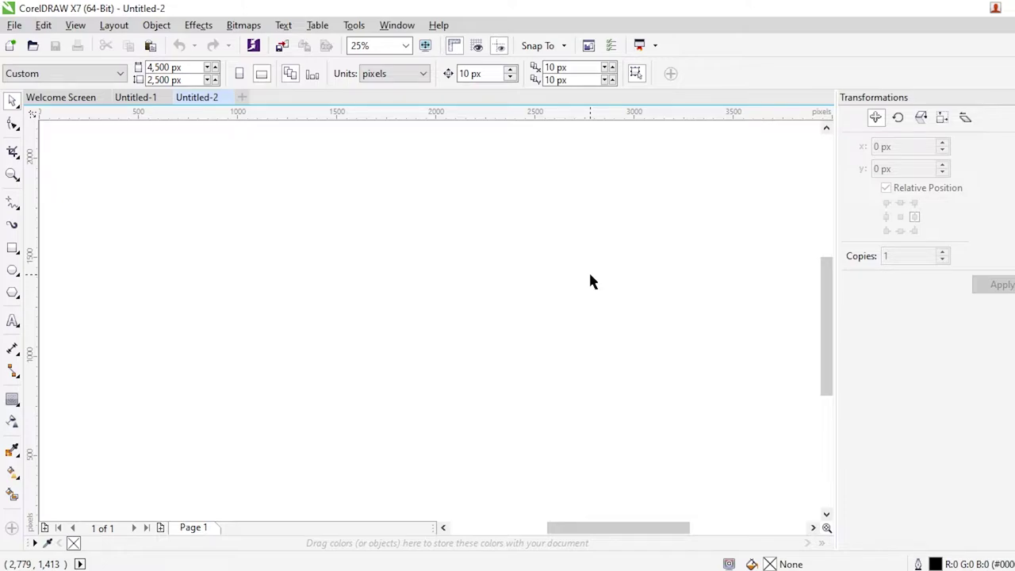
{"action": "scroll", "coordinate": [589, 282], "scroll_direction": "down", "scroll_amount": 5}
{"action": "left_click_drag", "start_coordinate": [594, 237], "coordinate": [854, 251]}
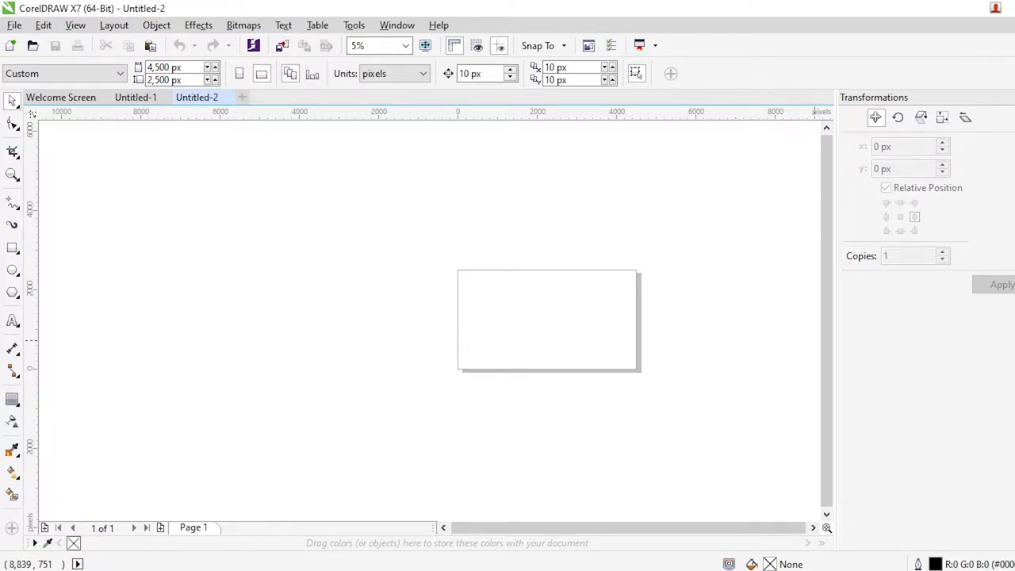
{"action": "key", "text": "alt+Tab"}
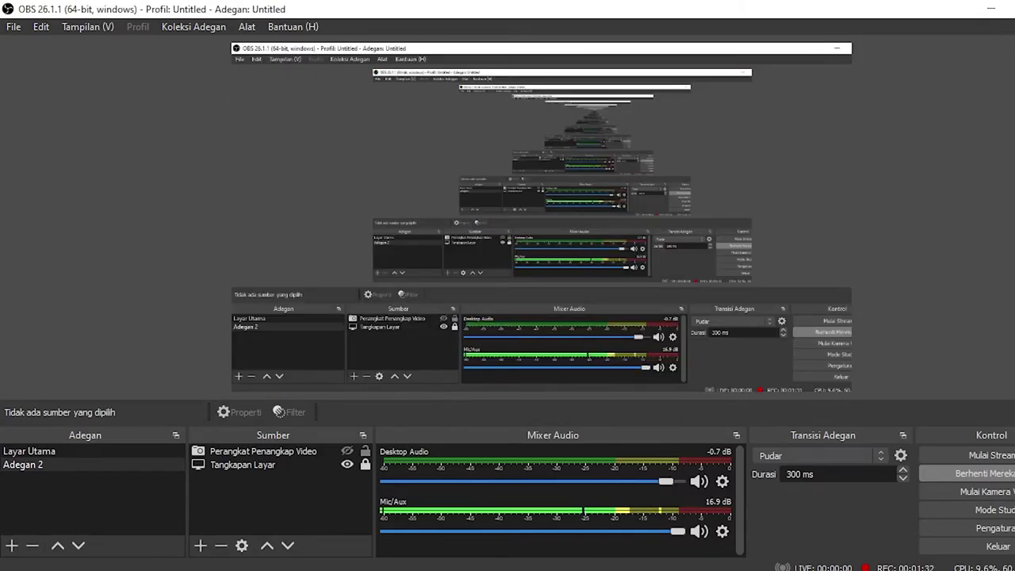
{"action": "left_click", "coordinate": [486, 570]}
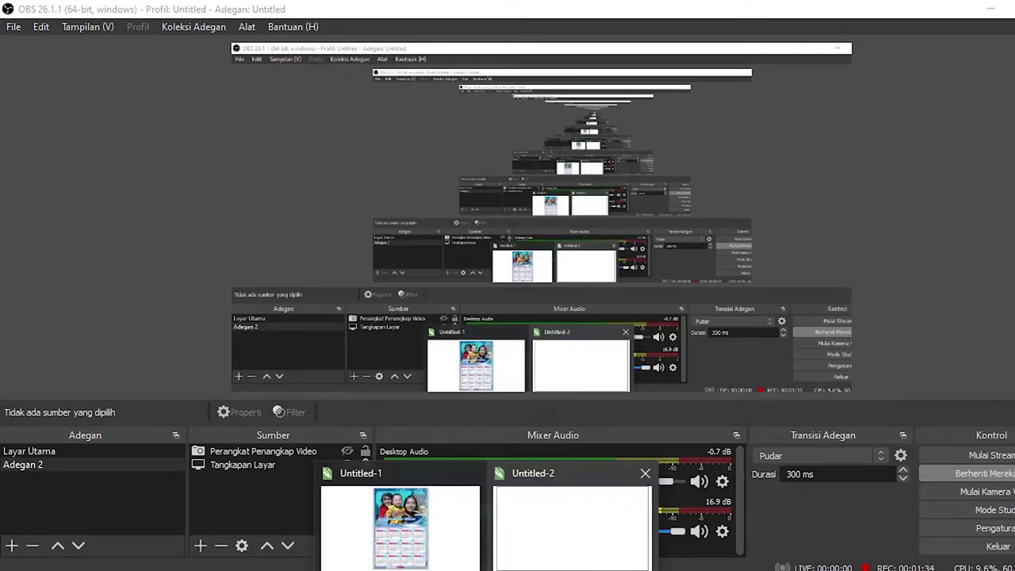
{"action": "left_click", "coordinate": [568, 539]}
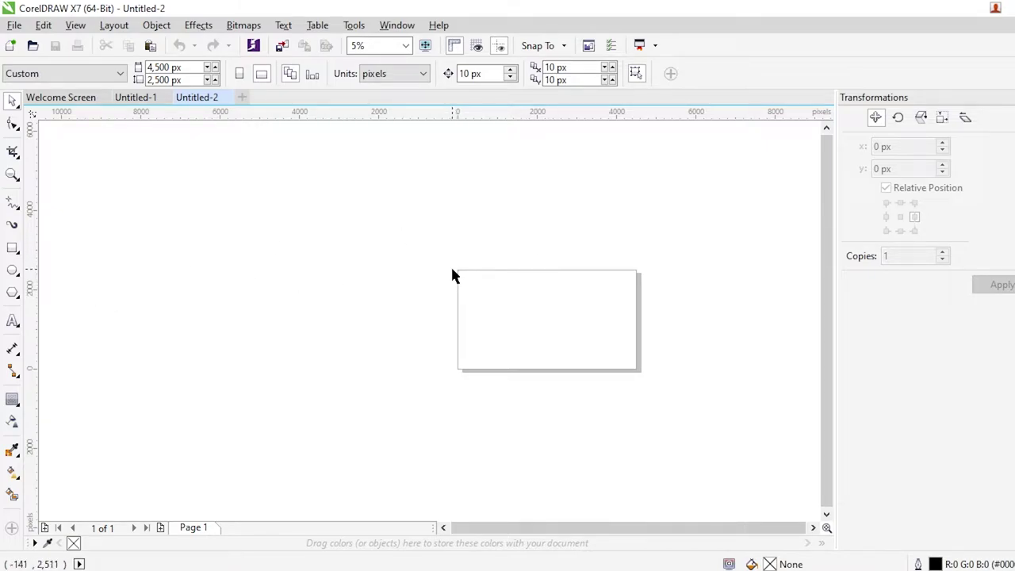
- Create a new RGB document 4,500 px wide and 2,500 px high at 72 dpi
{"action": "left_click", "coordinate": [240, 99]}
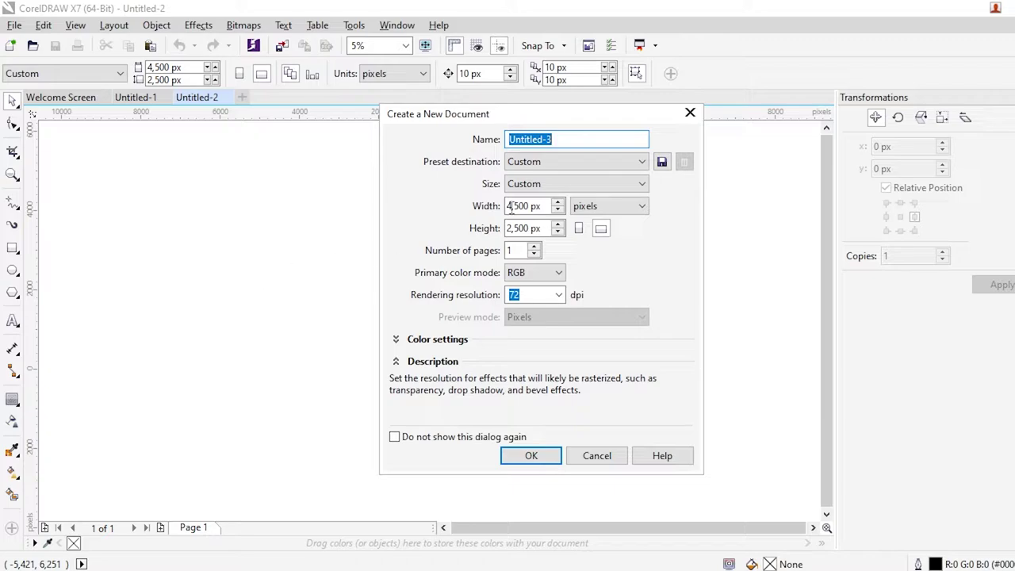
{"action": "left_click", "coordinate": [690, 113]}
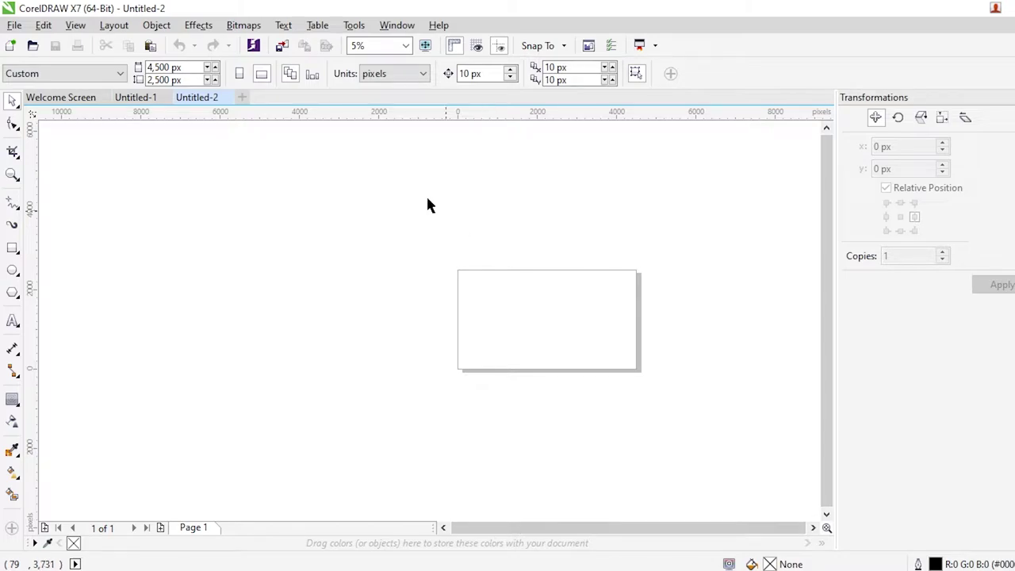
{"action": "left_click", "coordinate": [243, 96]}
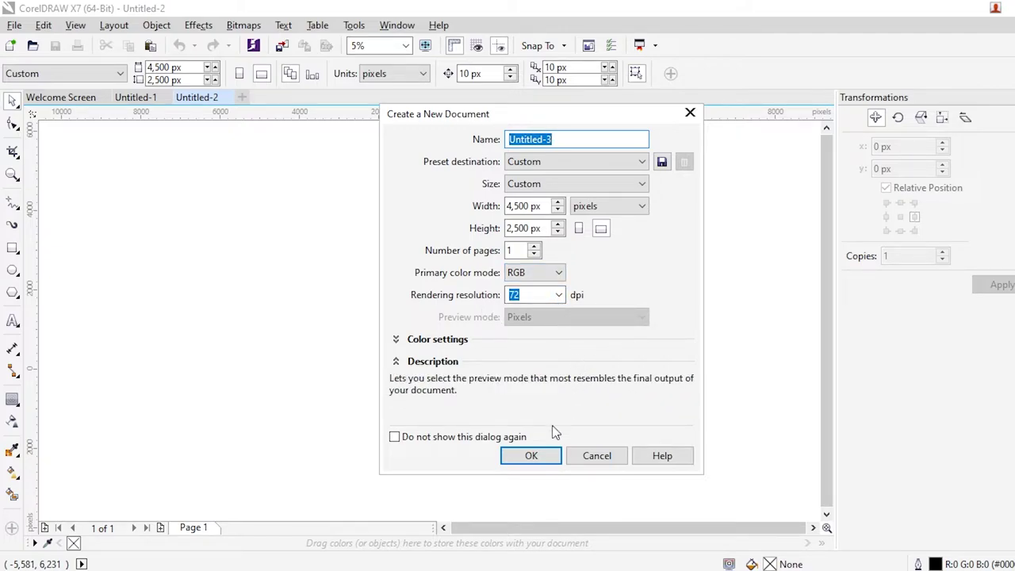
{"action": "left_click", "coordinate": [546, 456]}
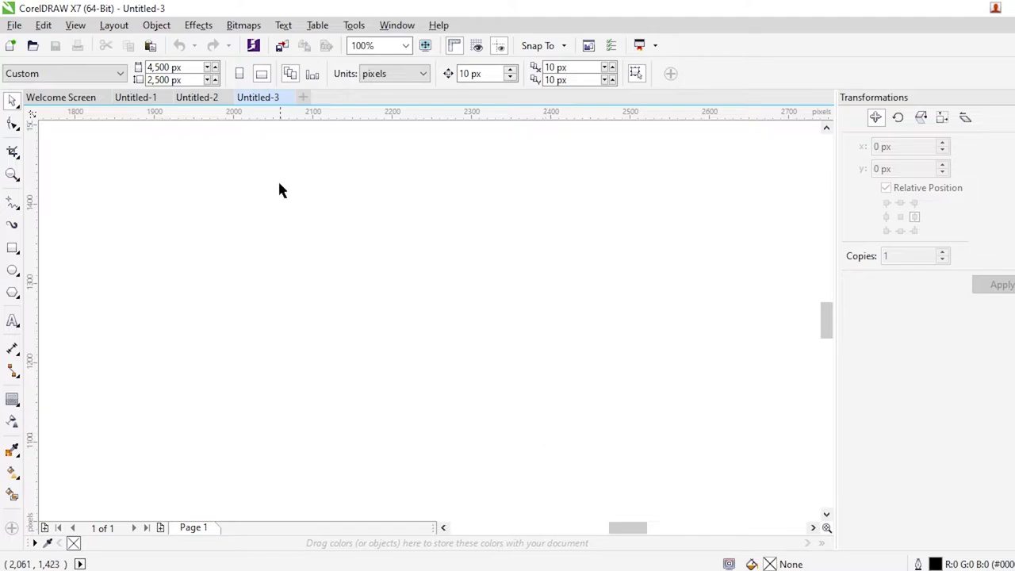
{"action": "scroll", "coordinate": [329, 236], "scroll_direction": "down", "scroll_amount": 5}
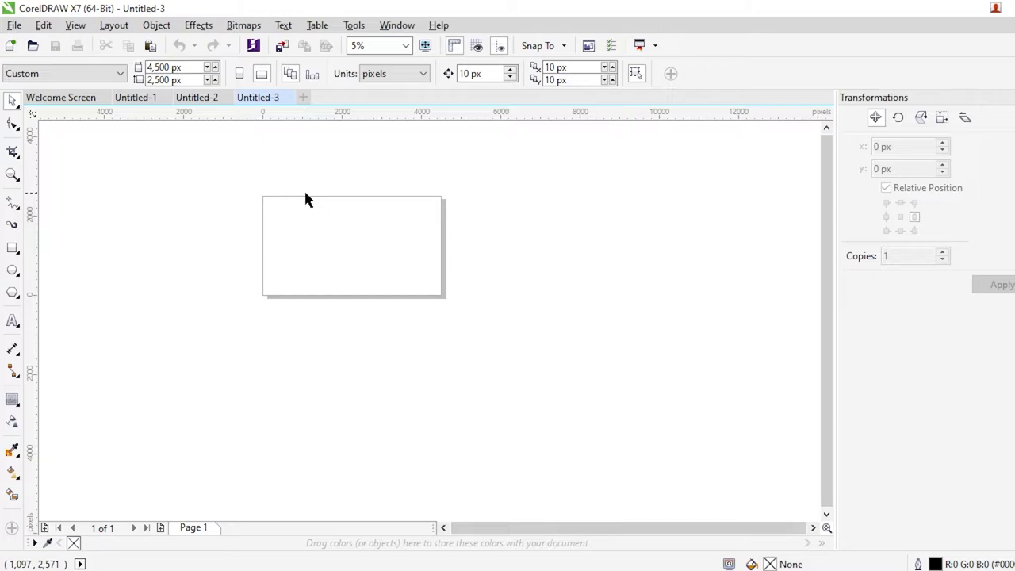
- Try adding an unfilled page-sized rectangle, and delete it again
{"action": "double_click", "coordinate": [12, 248]}
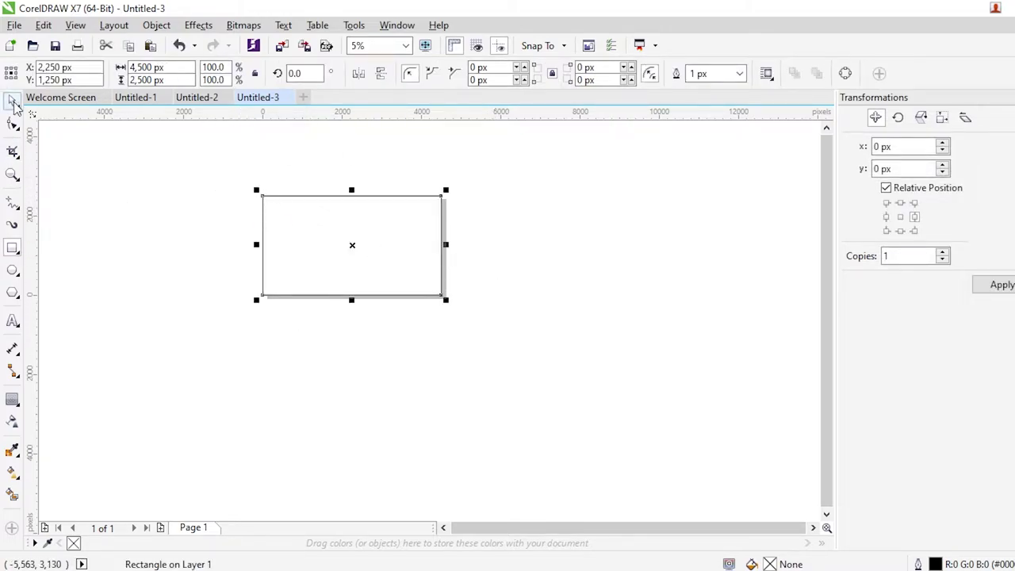
{"action": "left_click", "coordinate": [14, 103]}
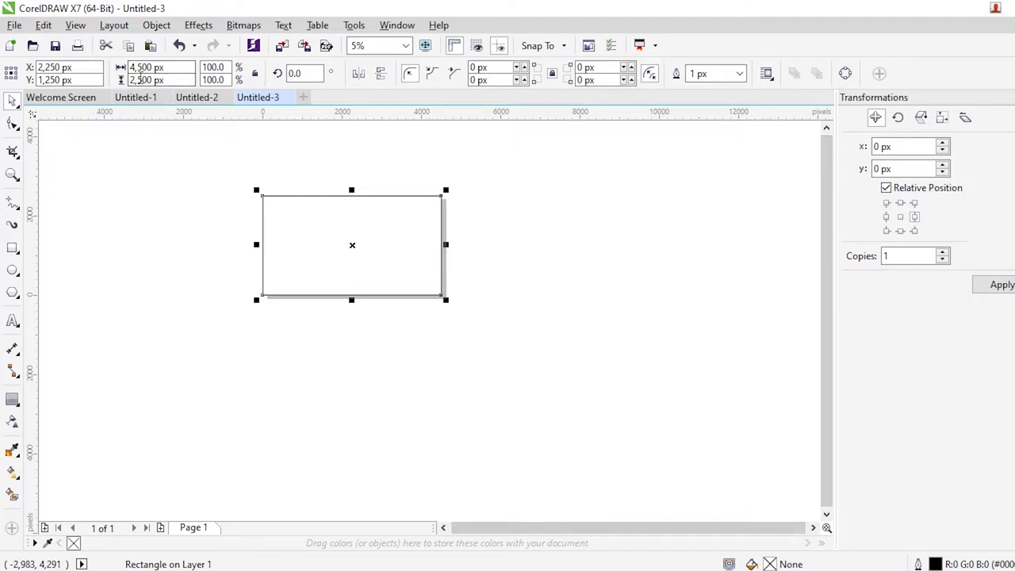
{"action": "left_click_drag", "start_coordinate": [230, 175], "coordinate": [505, 320]}
{"action": "left_click", "coordinate": [127, 222]}
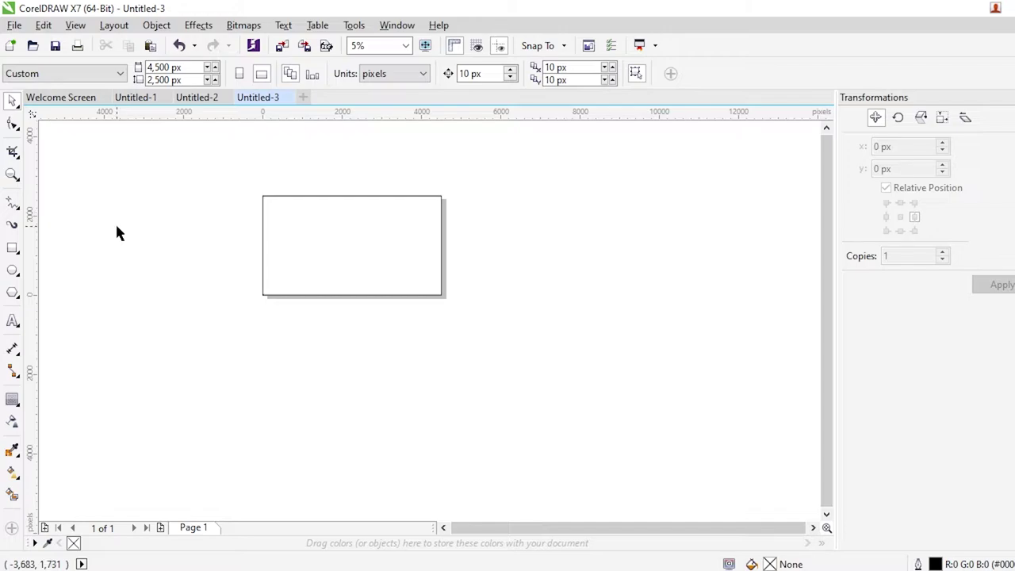
{"action": "left_click", "coordinate": [319, 218]}
{"action": "left_click", "coordinate": [198, 226]}
{"action": "left_click", "coordinate": [367, 216]}
{"action": "key", "text": "Delete"}
- Add a page-sized rectangle of 4,500 × 2,500 px and fill it with blue C:100 M:0 Y:0 K:0
{"action": "double_click", "coordinate": [12, 248]}
{"action": "left_click", "coordinate": [12, 102]}
{"action": "scroll", "coordinate": [238, 214], "scroll_direction": "up", "scroll_amount": 1}
{"action": "left_click_drag", "start_coordinate": [277, 219], "coordinate": [289, 215]}
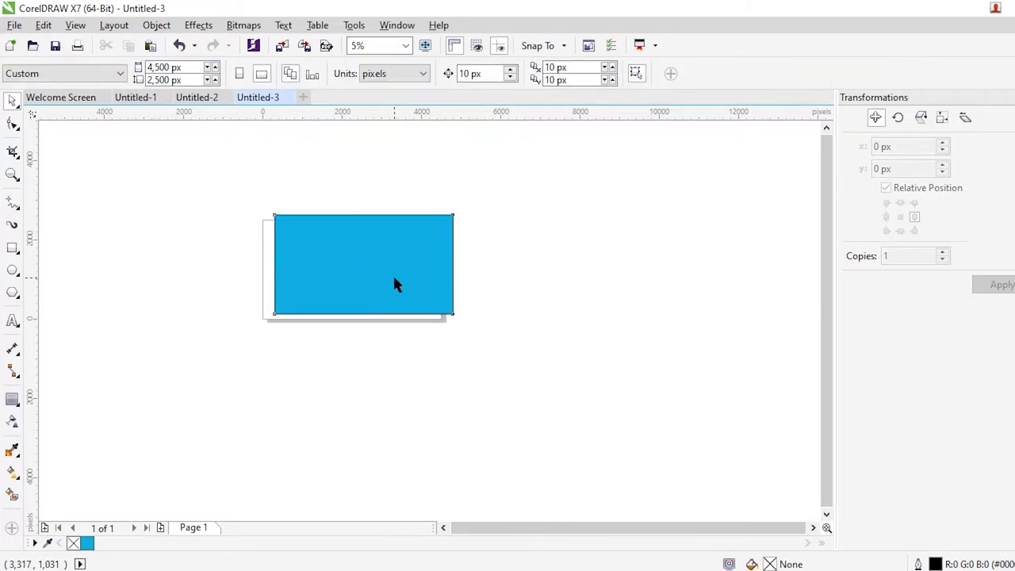
- Try drawing an ellipse and a freehand curve over the rectangle, deleting each one
{"action": "left_click", "coordinate": [12, 269]}
{"action": "scroll", "coordinate": [119, 242], "scroll_direction": "up", "scroll_amount": 1}
{"action": "left_click_drag", "start_coordinate": [334, 236], "coordinate": [471, 493]}
{"action": "key", "text": "Delete"}
{"action": "left_click", "coordinate": [12, 203]}
{"action": "left_click_drag", "start_coordinate": [235, 240], "coordinate": [398, 504]}
{"action": "scroll", "coordinate": [285, 303], "scroll_direction": "down", "scroll_amount": 1}
{"action": "key", "text": "Delete"}
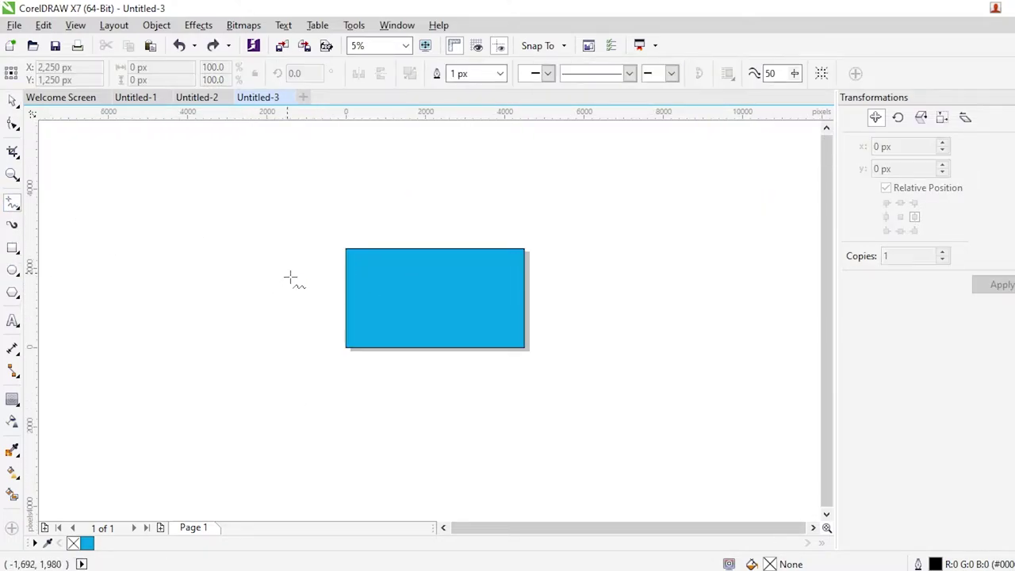
- Draw closed wavy freehand curves over the rectangle's lower-left corner and its upper-right corner, the latter about 3,123 × 2,651 px
{"action": "mouse_move", "coordinate": [286, 300]}
{"action": "left_mouse_down"}
{"action": "mouse_move", "coordinate": [398, 357]}
{"action": "mouse_move", "coordinate": [292, 356]}
{"action": "mouse_move", "coordinate": [285, 301]}
{"action": "left_mouse_up"}
{"action": "mouse_move", "coordinate": [485, 232]}
{"action": "left_mouse_down"}
{"action": "mouse_move", "coordinate": [480, 300]}
{"action": "mouse_move", "coordinate": [554, 311]}
{"action": "mouse_move", "coordinate": [537, 222]}
{"action": "mouse_move", "coordinate": [485, 231]}
{"action": "left_mouse_up"}
{"action": "key", "text": "space"}
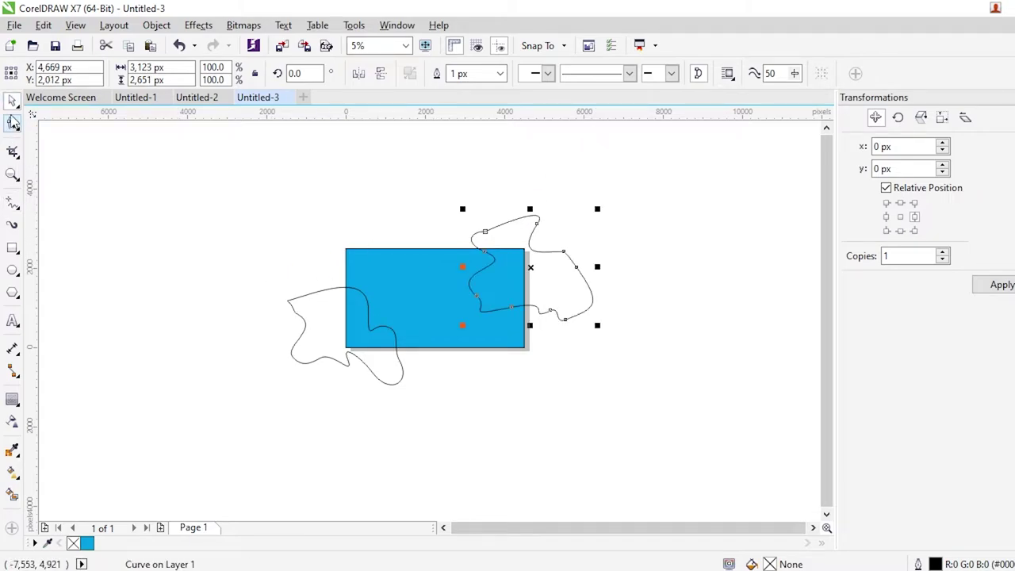
- Make a copy of the lower-left curve enlarged to about 154% and place it around the original
{"action": "left_click", "coordinate": [339, 317]}
{"action": "scroll", "coordinate": [417, 324], "scroll_direction": "up", "scroll_amount": 1}
{"action": "left_click_drag", "start_coordinate": [395, 448], "coordinate": [458, 502]}
{"action": "left_click_drag", "start_coordinate": [431, 453], "coordinate": [425, 433]}
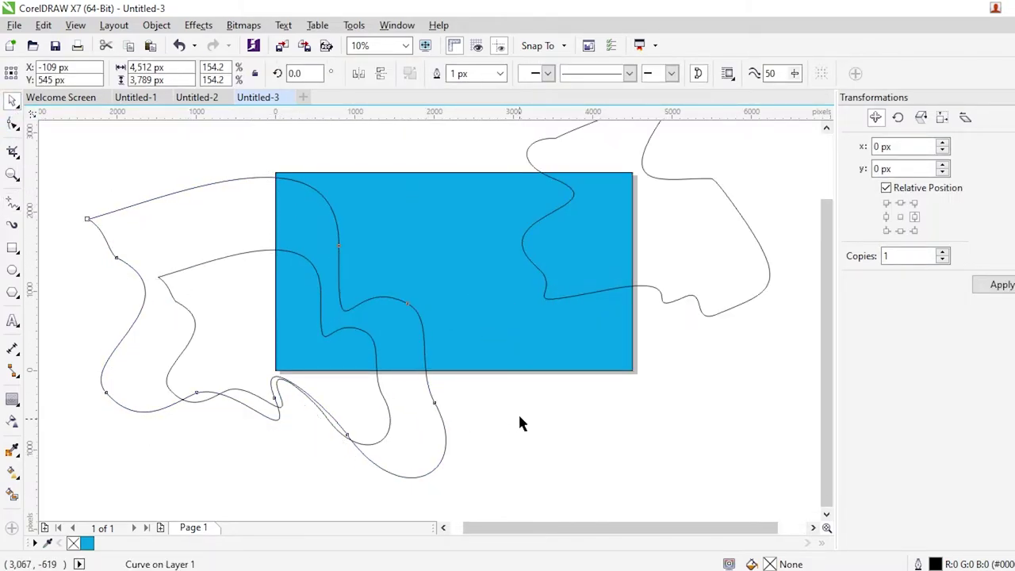
- Make a copy of the upper-right curve enlarged to about 127% and place it around the original
{"action": "left_click", "coordinate": [706, 303]}
{"action": "left_click_drag", "start_coordinate": [772, 320], "coordinate": [782, 349]}
{"action": "right_click", "coordinate": [782, 349]}
{"action": "left_click_drag", "start_coordinate": [690, 311], "coordinate": [677, 321]}
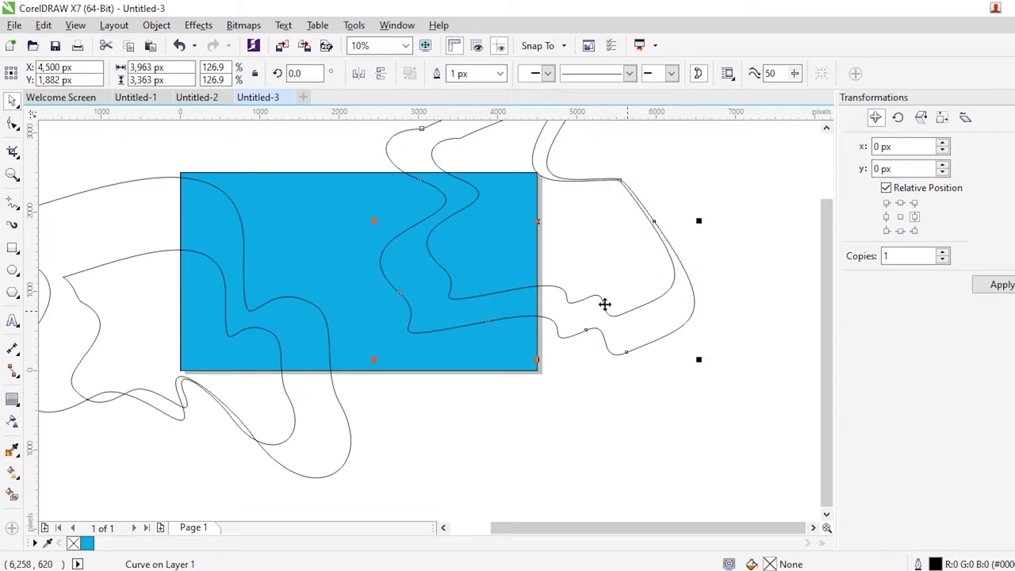
{"action": "left_click", "coordinate": [720, 379]}
{"action": "scroll", "coordinate": [720, 379], "scroll_direction": "down", "scroll_amount": 1}
{"action": "left_click_drag", "start_coordinate": [720, 379], "coordinate": [537, 223]}
{"action": "scroll", "coordinate": [632, 288], "scroll_direction": "up", "scroll_amount": 1}
{"action": "left_click_drag", "start_coordinate": [645, 295], "coordinate": [653, 280]}
{"action": "left_click", "coordinate": [663, 319]}
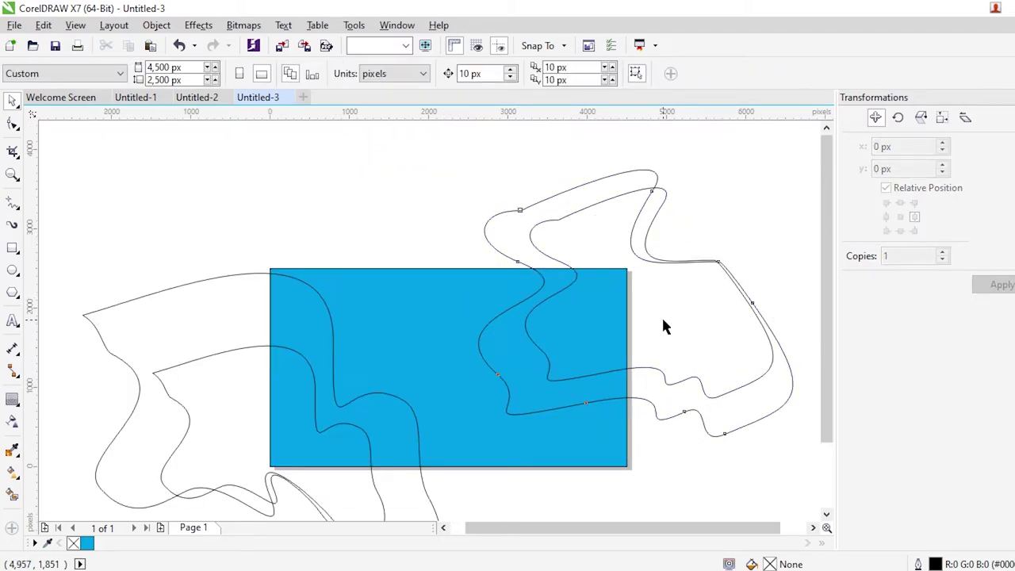
- Make a smaller copy of the original upper-right curve and position it inside the other two
{"action": "left_click", "coordinate": [664, 378]}
{"action": "right_click", "coordinate": [750, 367]}
{"action": "left_click_drag", "start_coordinate": [777, 403], "coordinate": [749, 366]}
{"action": "left_click_drag", "start_coordinate": [669, 312], "coordinate": [675, 315]}
- Duplicate the enlarged lower-left curve at the same size and offset the two large curves slightly from each other
{"action": "left_click", "coordinate": [288, 330]}
{"action": "left_click_drag", "start_coordinate": [236, 315], "coordinate": [248, 283]}
{"action": "right_click", "coordinate": [248, 283]}
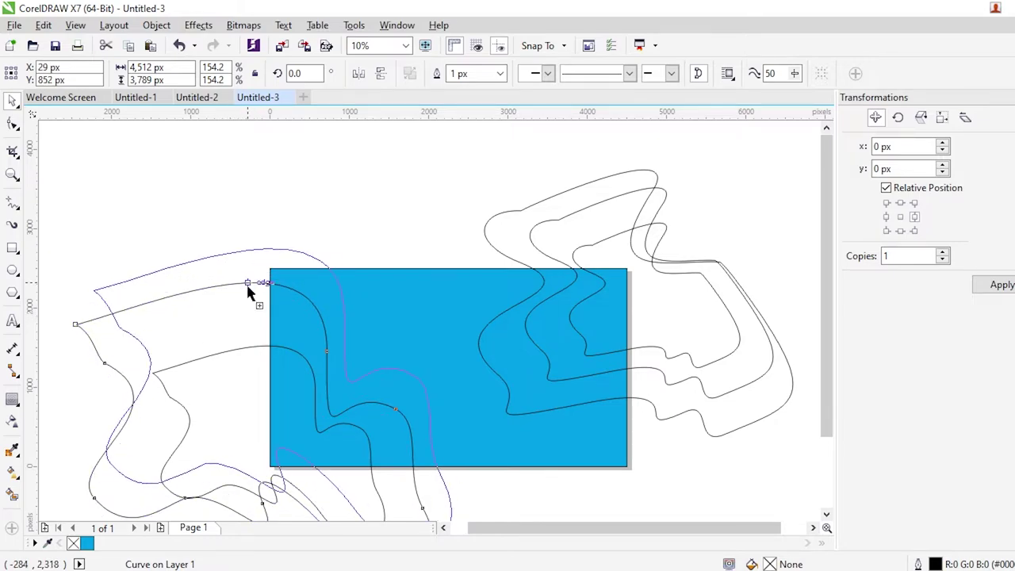
{"action": "scroll", "coordinate": [246, 289], "scroll_direction": "down", "scroll_amount": 1}
{"action": "scroll", "coordinate": [258, 407], "scroll_direction": "up", "scroll_amount": 1}
{"action": "left_click_drag", "start_coordinate": [71, 435], "coordinate": [226, 362]}
{"action": "left_click", "coordinate": [481, 387]}
{"action": "scroll", "coordinate": [198, 218], "scroll_direction": "down", "scroll_amount": 1}
{"action": "scroll", "coordinate": [246, 184], "scroll_direction": "up", "scroll_amount": 1}
- Intersect the rectangle with the outermost lower-left curve and delete the original curve
{"action": "left_click", "coordinate": [307, 204]}
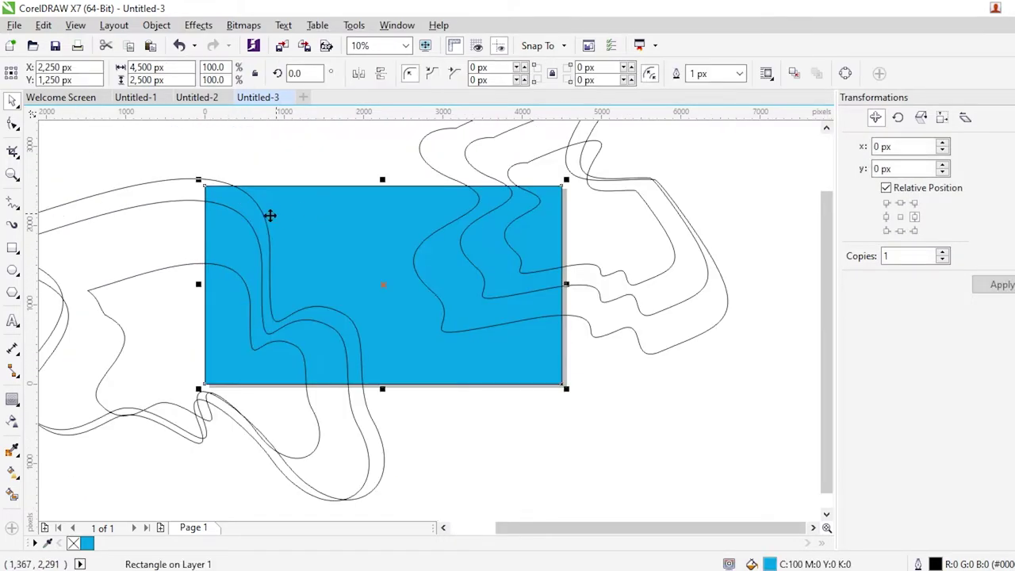
{"action": "left_click", "coordinate": [167, 182], "text": "shift"}
{"action": "left_click", "coordinate": [485, 74]}
{"action": "left_click_drag", "start_coordinate": [155, 181], "coordinate": [128, 182]}
{"action": "key", "text": "Delete"}
- Intersect the rectangle with the middle lower-left curve and delete the original curve
{"action": "left_click", "coordinate": [224, 241]}
{"action": "left_click", "coordinate": [166, 201], "text": "shift"}
{"action": "left_click", "coordinate": [485, 74]}
{"action": "left_click", "coordinate": [148, 204]}
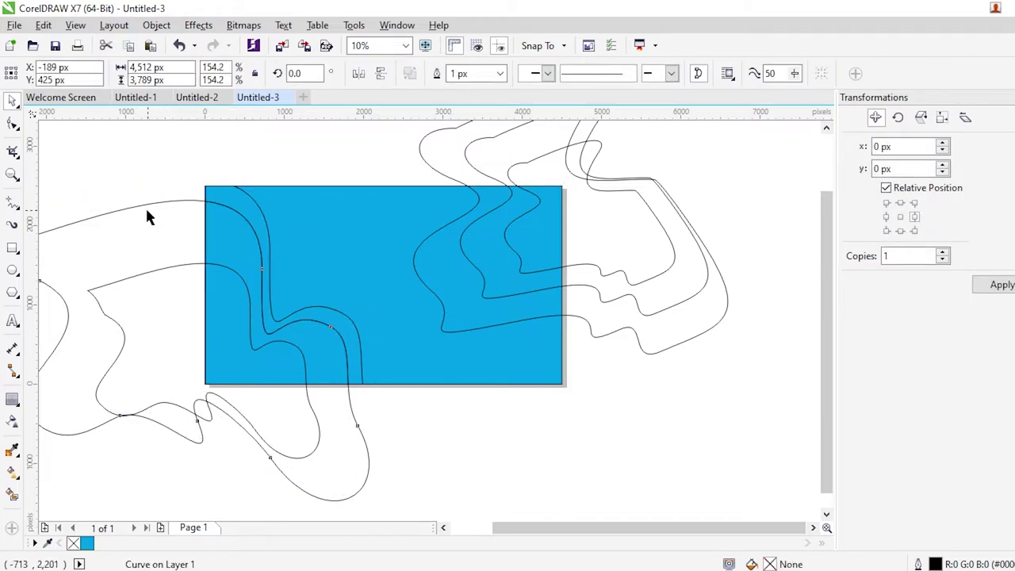
{"action": "key", "text": "Delete"}
- Intersect the rectangle with the innermost lower-left curve and delete the original curve
{"action": "left_click", "coordinate": [311, 245]}
{"action": "left_click", "coordinate": [179, 405], "text": "shift"}
{"action": "left_click", "coordinate": [485, 74]}
{"action": "left_click_drag", "start_coordinate": [149, 272], "coordinate": [94, 336]}
{"action": "key", "text": "Delete"}
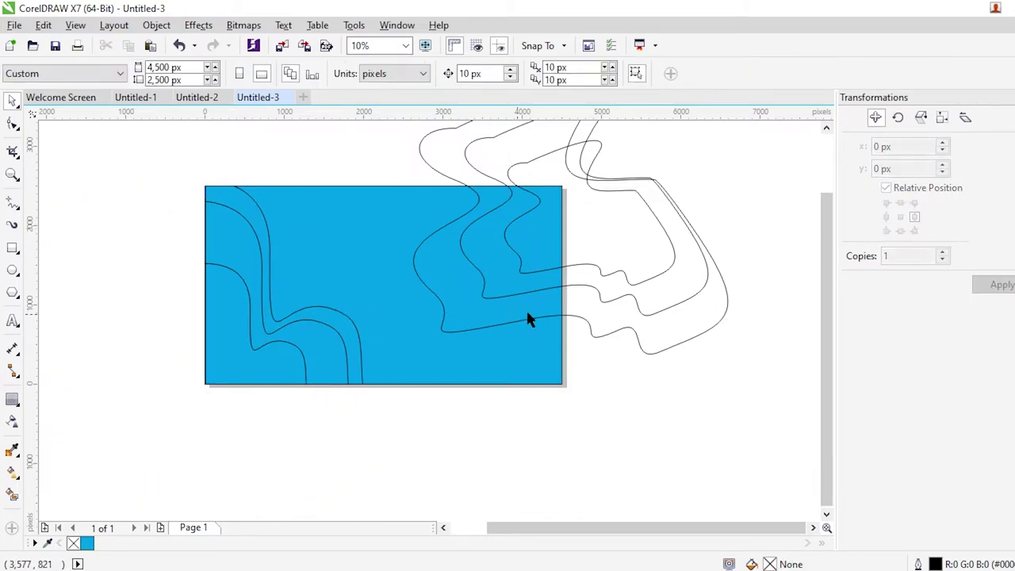
- Intersect the rectangle with the outermost upper-right curve and delete the original curve
{"action": "left_click", "coordinate": [549, 378]}
{"action": "left_click", "coordinate": [621, 325], "text": "shift"}
{"action": "left_click", "coordinate": [486, 73]}
{"action": "left_click", "coordinate": [359, 172]}
{"action": "left_click", "coordinate": [644, 354]}
{"action": "key", "text": "Delete"}
- Intersect the rectangle with the middle upper-right curve and delete the original curve
{"action": "left_click", "coordinate": [547, 335]}
{"action": "left_click", "coordinate": [583, 286], "text": "shift"}
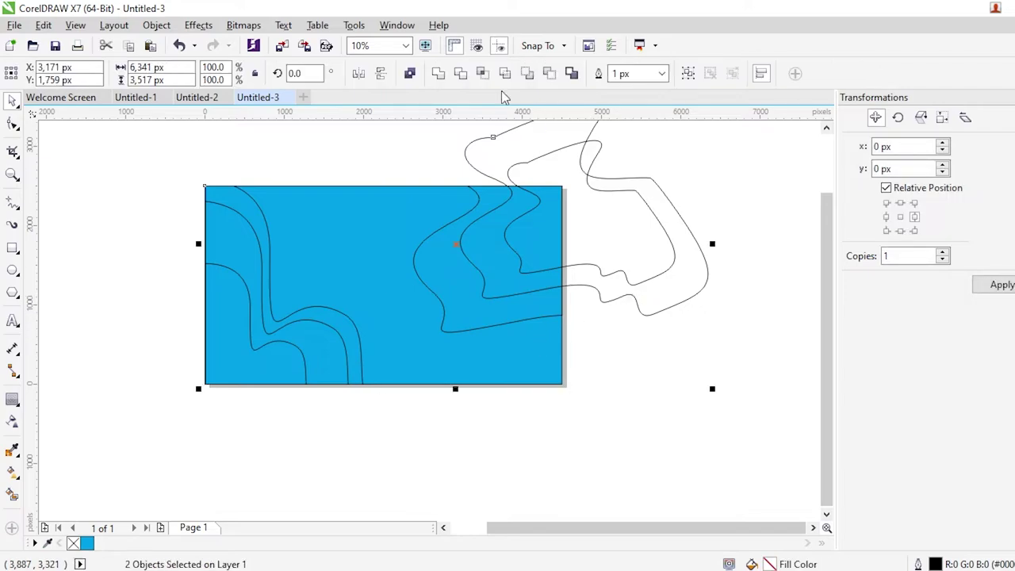
{"action": "left_click", "coordinate": [485, 74]}
{"action": "left_click_drag", "start_coordinate": [599, 294], "coordinate": [625, 333]}
{"action": "key", "text": "Delete"}
- Intersect the rectangle with the innermost upper-right curve and delete the original curve
{"action": "left_click", "coordinate": [547, 297]}
{"action": "left_click", "coordinate": [590, 264], "text": "shift"}
{"action": "left_click", "coordinate": [485, 74]}
{"action": "left_click_drag", "start_coordinate": [497, 143], "coordinate": [738, 291]}
{"action": "key", "text": "Delete"}
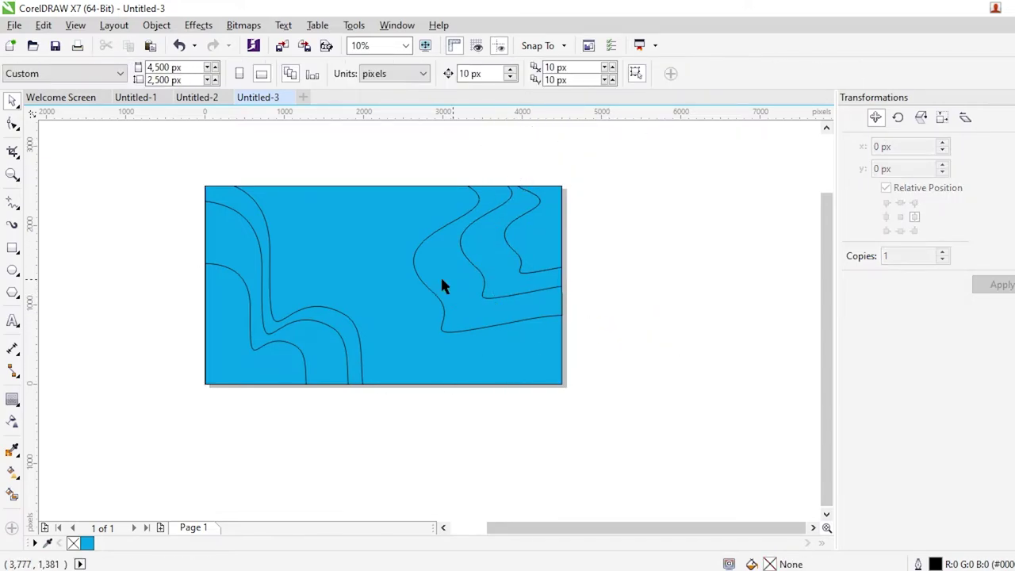
- Set the background rectangle's outline to None and fill it with bright cyan #00FFFF
{"action": "left_click", "coordinate": [442, 278]}
{"action": "left_click", "coordinate": [739, 73]}
{"action": "left_click", "coordinate": [718, 88]}
{"action": "left_click", "coordinate": [618, 158]}
{"action": "left_click", "coordinate": [278, 320]}
{"action": "left_click", "coordinate": [371, 203]}
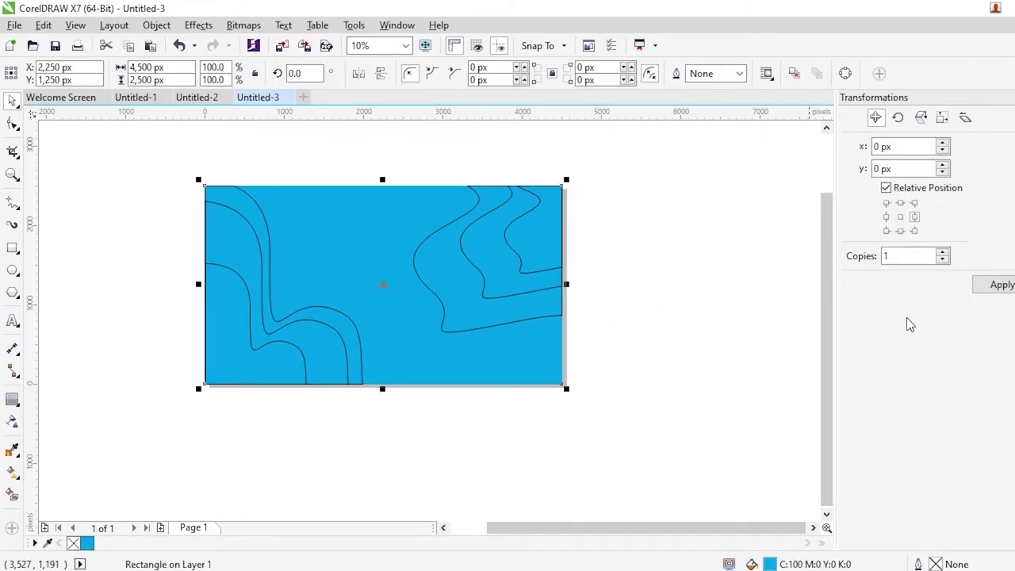
{"action": "left_click", "coordinate": [1012, 335]}
{"action": "left_click", "coordinate": [674, 349]}
- Fill the outermost lower-left shape with blue C:100 M:0 Y:0 K:0 and bring the two inner shapes to the front
{"action": "left_click", "coordinate": [363, 375]}
{"action": "left_click", "coordinate": [1012, 339]}
{"action": "left_click", "coordinate": [634, 372]}
{"action": "left_click_drag", "start_coordinate": [354, 448], "coordinate": [96, 173]}
{"action": "key", "text": "shift+Page_Up"}
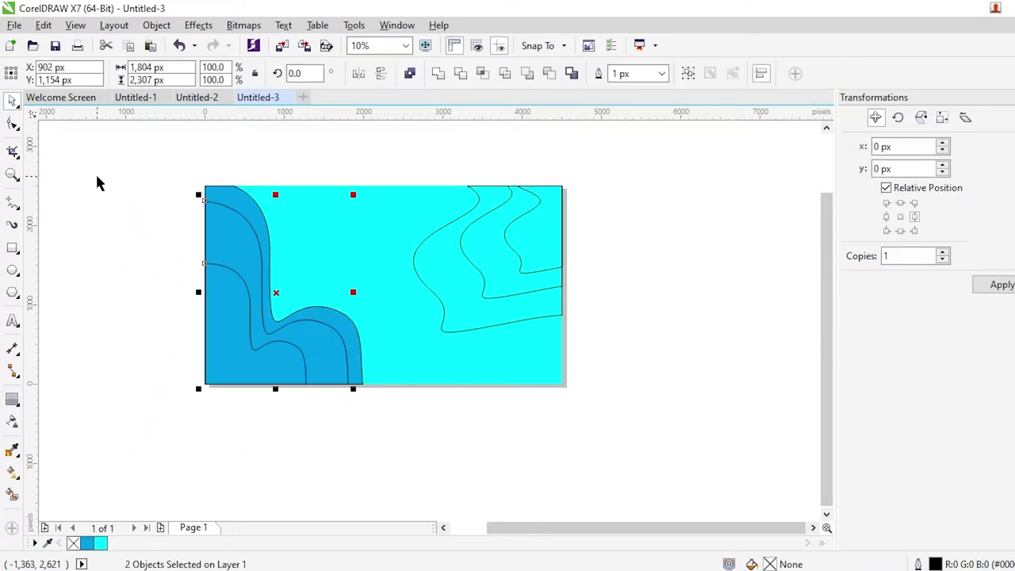
- Fill the middle lower-left shape with a darker shade of the outer shape's blue
{"action": "left_click", "coordinate": [289, 357]}
{"action": "left_click_drag", "start_coordinate": [141, 444], "coordinate": [317, 251]}
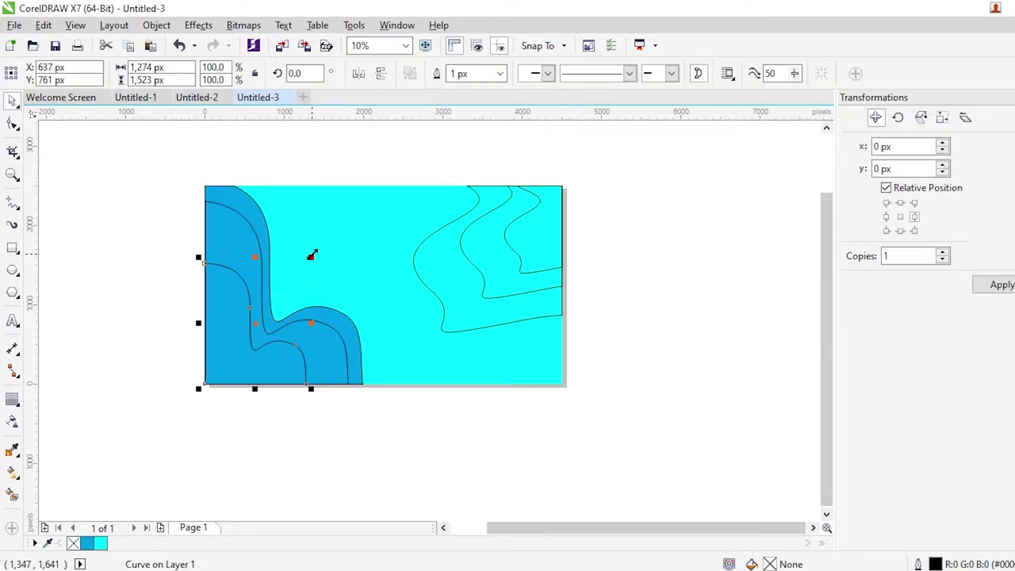
{"action": "left_click", "coordinate": [327, 376]}
{"action": "left_click", "coordinate": [1012, 427]}
{"action": "double_click", "coordinate": [770, 563]}
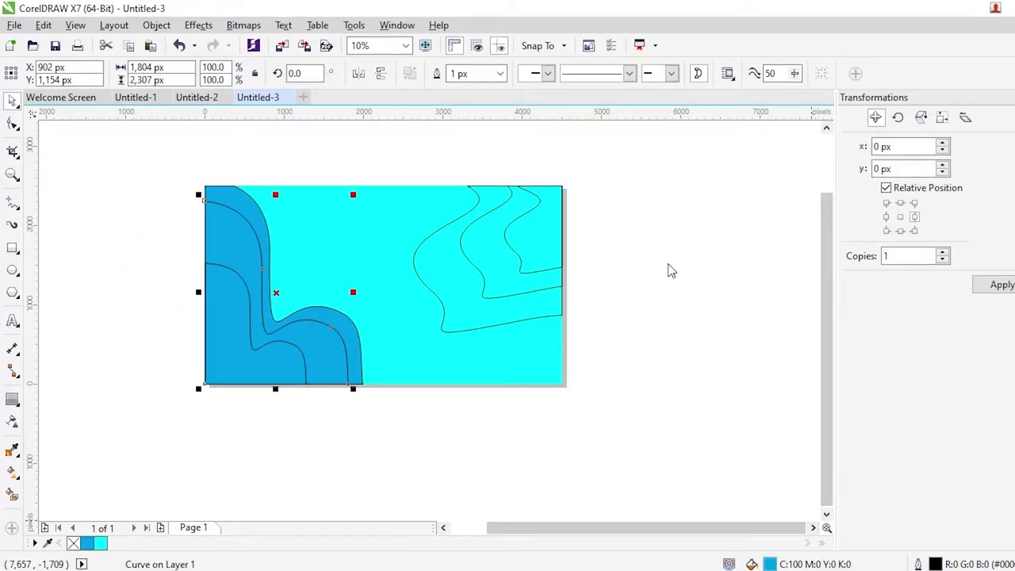
{"action": "left_click_drag", "start_coordinate": [639, 125], "coordinate": [647, 151]}
{"action": "left_click", "coordinate": [931, 311]}
- Fill the innermost lower-left shape with dark blue #045A81
{"action": "left_click", "coordinate": [273, 361]}
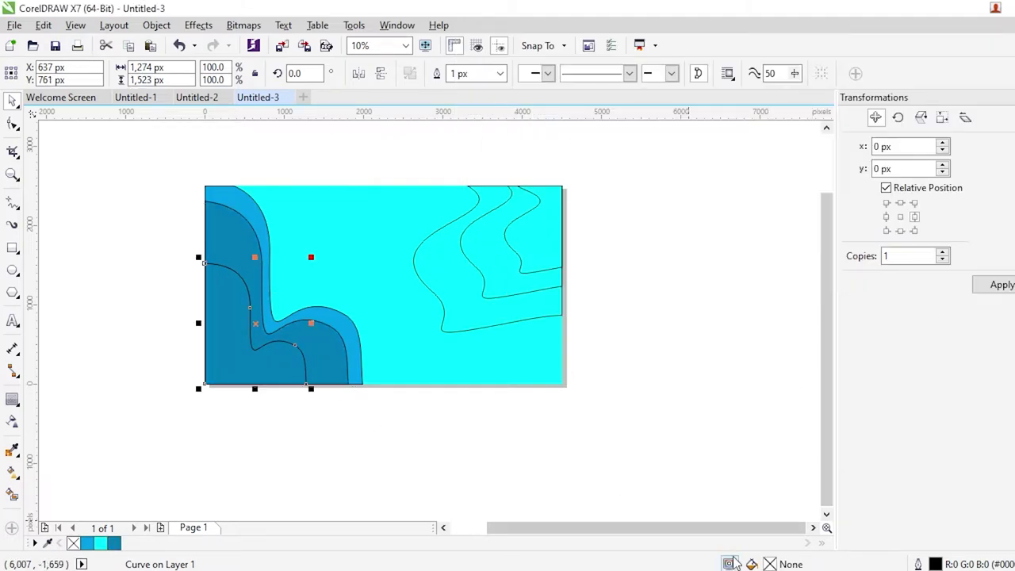
{"action": "left_click", "coordinate": [1011, 381]}
{"action": "double_click", "coordinate": [770, 564]}
{"action": "left_click", "coordinate": [637, 195]}
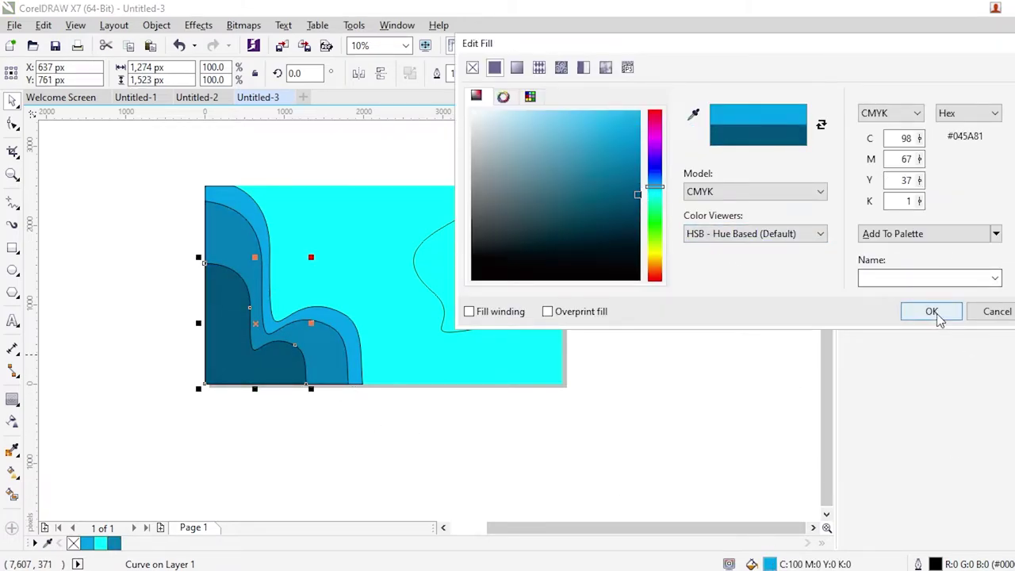
{"action": "left_click", "coordinate": [927, 313]}
- Copy the light, medium and dark blue fills of the lower-left shapes onto the matching upper-right shapes with the Color Eyedropper
{"action": "left_click", "coordinate": [499, 289]}
{"action": "key", "text": "Escape"}
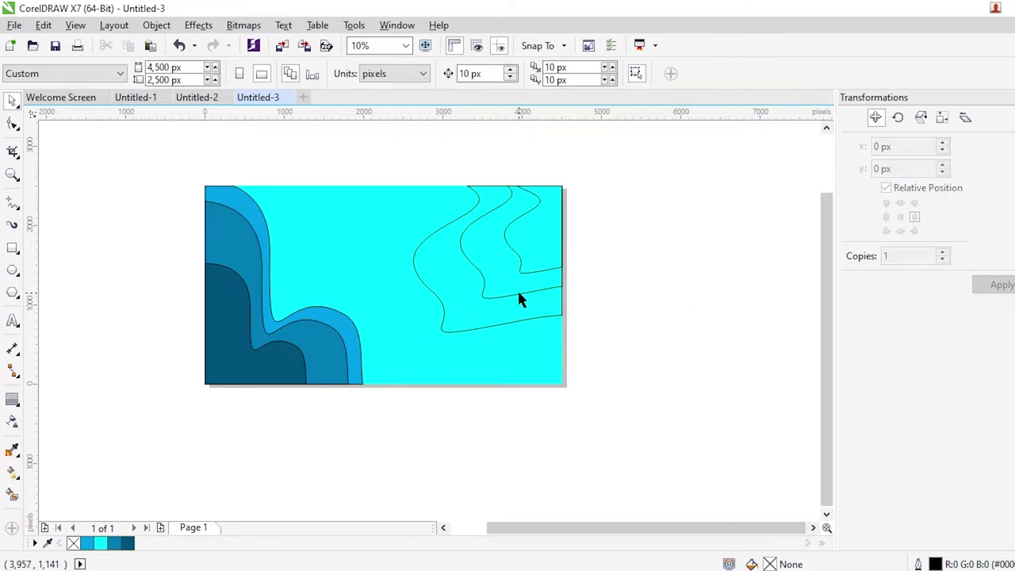
{"action": "left_click", "coordinate": [519, 293]}
{"action": "left_click", "coordinate": [530, 272], "text": "shift"}
{"action": "key", "text": "Escape"}
{"action": "left_click", "coordinate": [13, 449]}
{"action": "left_click", "coordinate": [336, 320]}
{"action": "left_click", "coordinate": [444, 283]}
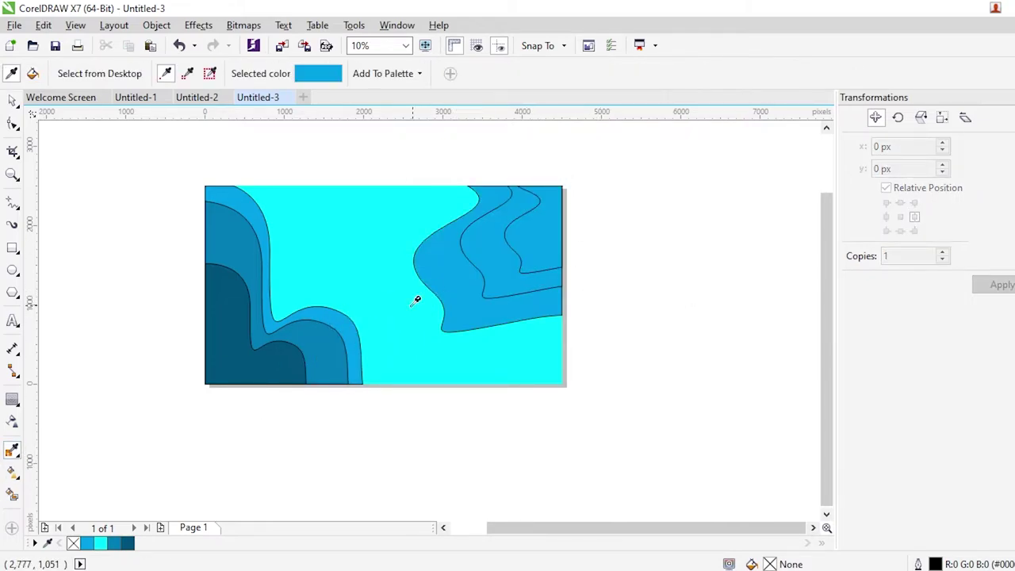
{"action": "left_click", "coordinate": [337, 342], "text": "shift"}
{"action": "left_click", "coordinate": [492, 266]}
{"action": "left_click", "coordinate": [290, 375], "text": "shift"}
{"action": "left_click", "coordinate": [540, 258]}
- Set the outline width of all the wavy shapes to None
{"action": "left_click", "coordinate": [12, 101]}
{"action": "left_click_drag", "start_coordinate": [143, 181], "coordinate": [567, 374]}
{"action": "left_click", "coordinate": [642, 73]}
{"action": "left_click", "coordinate": [634, 89]}
{"action": "key", "text": "Escape"}
{"action": "left_click", "coordinate": [406, 279]}
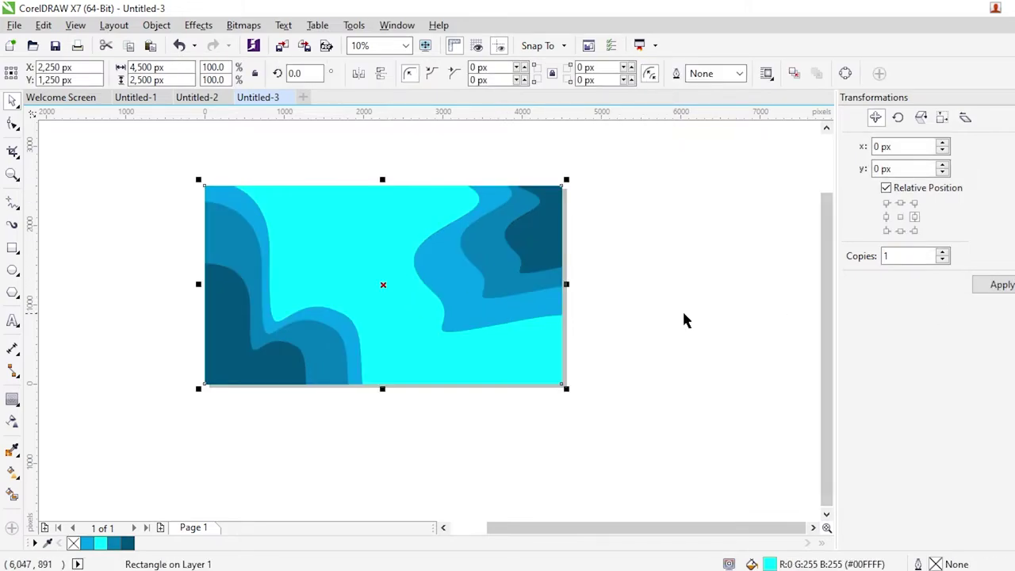
{"action": "left_click", "coordinate": [683, 312]}
{"action": "left_click", "coordinate": [486, 302]}
{"action": "left_click", "coordinate": [697, 310]}
- Rotate the outermost lower-left shape to about 311.3°, enlarge it to about 154.7% and reposition it over the page's left side
{"action": "left_click_drag", "start_coordinate": [264, 235], "coordinate": [340, 219]}
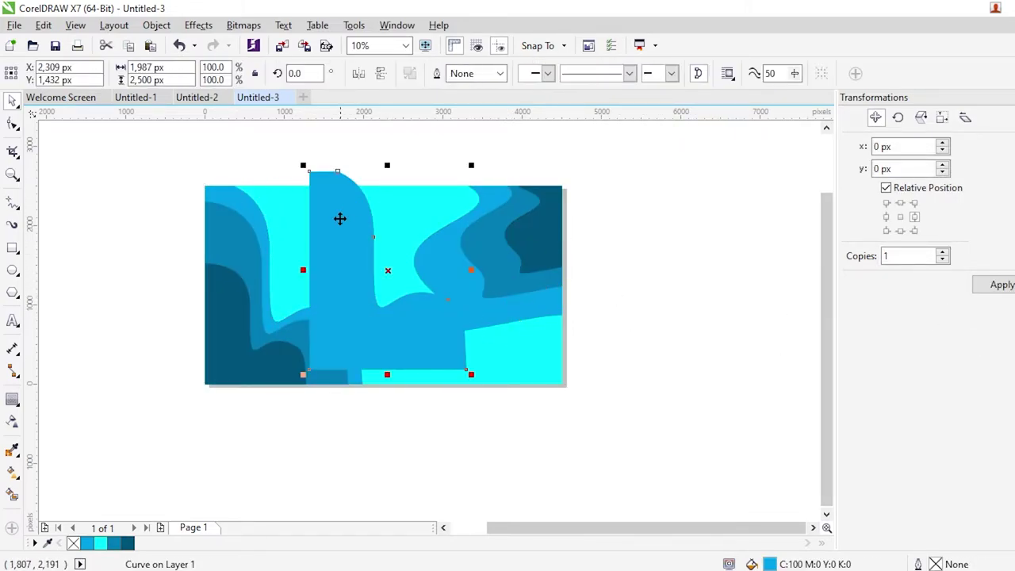
{"action": "left_click", "coordinate": [341, 220]}
{"action": "left_click_drag", "start_coordinate": [303, 374], "coordinate": [213, 266]}
{"action": "left_click_drag", "start_coordinate": [387, 301], "coordinate": [243, 241]}
{"action": "left_click_drag", "start_coordinate": [333, 340], "coordinate": [449, 479]}
{"action": "left_click_drag", "start_coordinate": [331, 236], "coordinate": [304, 202]}
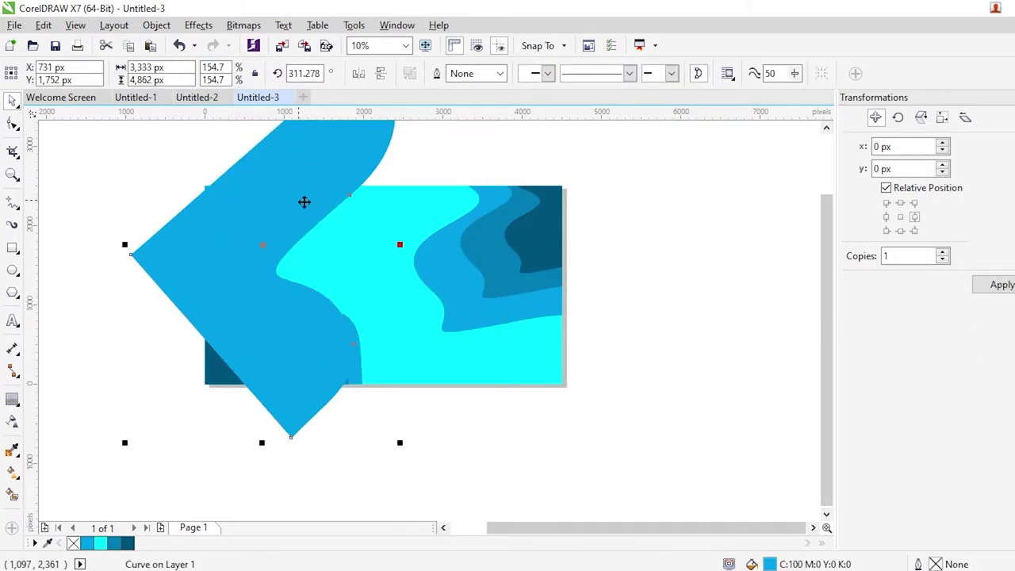
- Intersect the enlarged rotated shape with the page background and delete the original that extends beyond the page
{"action": "left_click", "coordinate": [377, 208]}
{"action": "left_click", "coordinate": [357, 176], "text": "shift"}
{"action": "left_click", "coordinate": [519, 73]}
{"action": "left_click", "coordinate": [350, 150]}
{"action": "key", "text": "Delete"}
- Bring the medium and dark lower-left shapes to the front, and undo the last reordering of the outermost shape
{"action": "left_click", "coordinate": [309, 231]}
{"action": "left_click_drag", "start_coordinate": [146, 189], "coordinate": [384, 459]}
{"action": "key", "text": "shift+Page_Up"}
{"action": "left_click", "coordinate": [360, 350]}
{"action": "key", "text": "shift+Page_Up"}
{"action": "key", "text": "ctrl+z"}
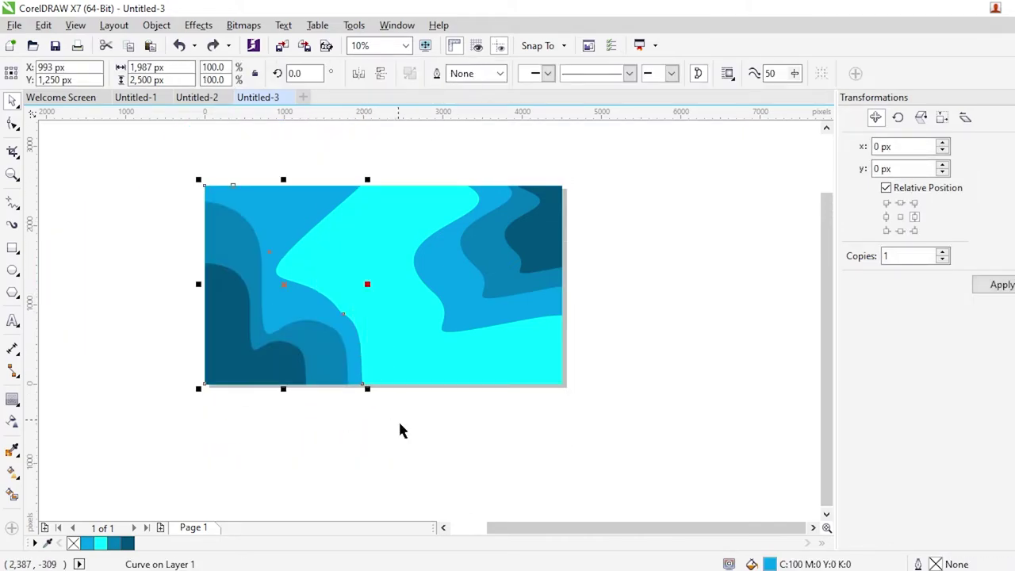
- Fill the intersected shape behind the lower-left waves with the bright cyan of the background
{"action": "left_click", "coordinate": [399, 422]}
{"action": "left_click", "coordinate": [314, 308]}
{"action": "left_click", "coordinate": [99, 543]}
{"action": "left_click", "coordinate": [604, 432]}
- Bring all three lower-left wavy shapes together to the front, above the intersected shape
{"action": "left_click", "coordinate": [357, 369]}
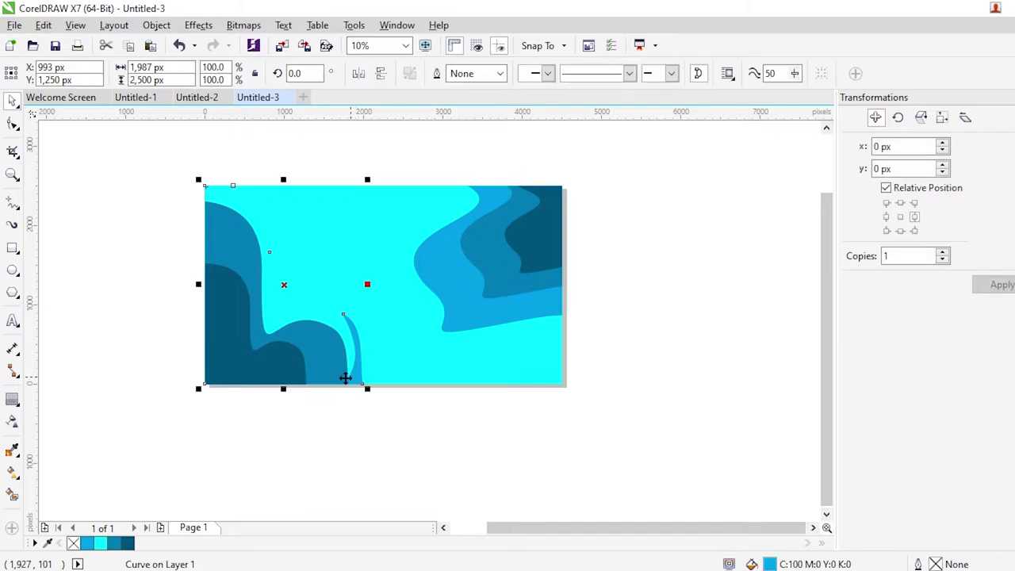
{"action": "left_click", "coordinate": [337, 374], "text": "shift"}
{"action": "left_click", "coordinate": [268, 373], "text": "shift"}
{"action": "key", "text": "shift+Page_Up"}
{"action": "left_click", "coordinate": [268, 444]}
- Change the intersected shape's fill to a paler tint of cyan
{"action": "left_click", "coordinate": [318, 281]}
{"action": "double_click", "coordinate": [752, 563]}
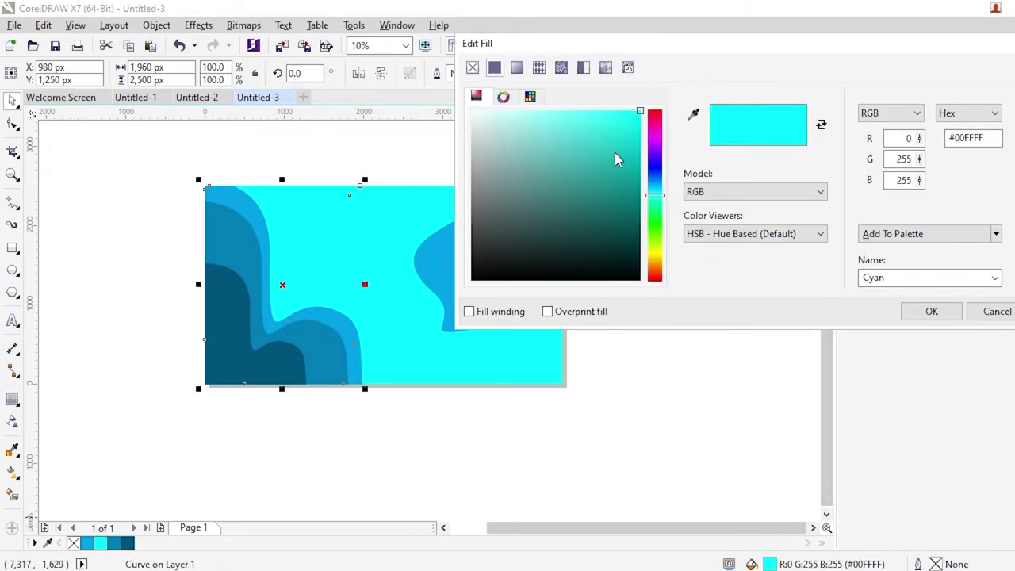
{"action": "left_click_drag", "start_coordinate": [616, 156], "coordinate": [548, 109]}
{"action": "left_click", "coordinate": [929, 310]}
- Duplicate the pale cyan shape and mirror the copy both horizontally and vertically
{"action": "left_click_drag", "start_coordinate": [331, 211], "coordinate": [489, 339]}
{"action": "right_click", "coordinate": [489, 339]}
{"action": "left_click", "coordinate": [358, 74]}
{"action": "left_click", "coordinate": [380, 75]}
- Move the mirrored pale cyan copy to the page's right side and align its bottom edge with the background
{"action": "left_click_drag", "start_coordinate": [477, 405], "coordinate": [553, 274]}
{"action": "left_click", "coordinate": [402, 240], "text": "shift"}
{"action": "key", "text": "b"}
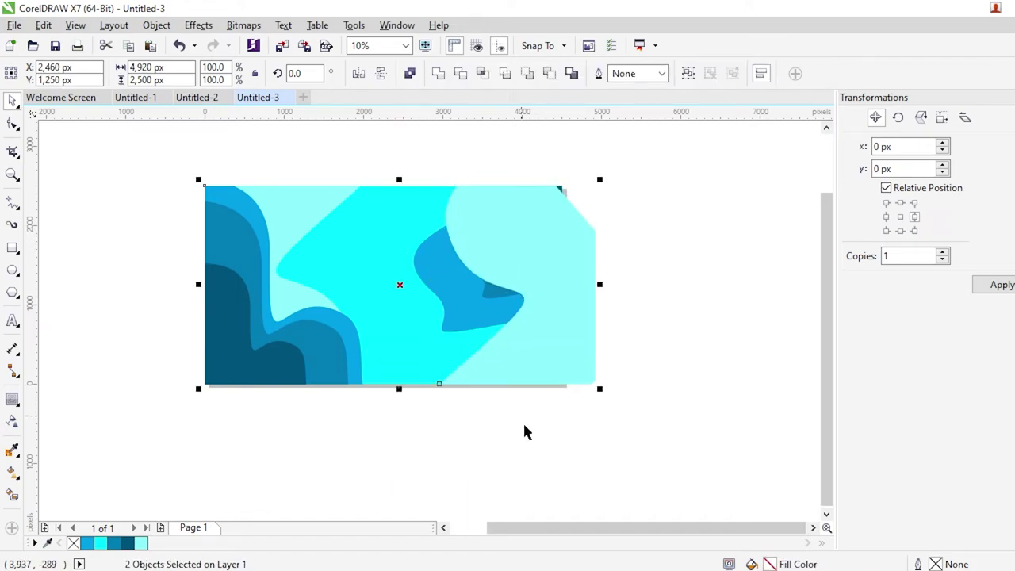
{"action": "left_click", "coordinate": [523, 426]}
- Bring the three upper-right wavy shapes to the front, above the mirrored pale cyan copy
{"action": "left_click_drag", "start_coordinate": [408, 156], "coordinate": [574, 471]}
{"action": "key", "text": "shift+Page_Up"}
{"action": "left_click", "coordinate": [613, 490]}
- Intersect the mirrored pale cyan copy with the background and delete the original that overhangs the page's right edge
{"action": "left_click", "coordinate": [422, 349]}
{"action": "left_click", "coordinate": [579, 318], "text": "shift"}
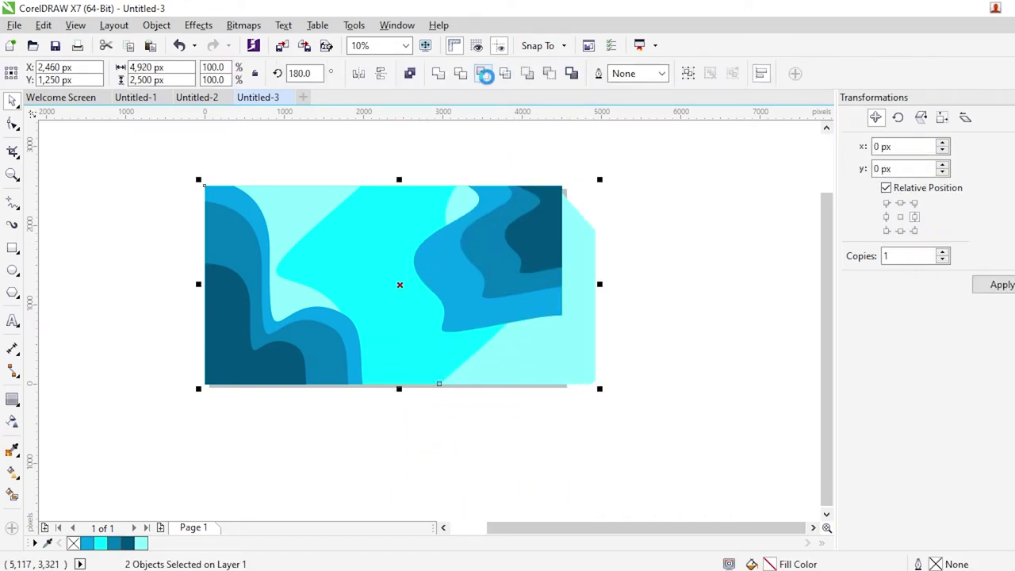
{"action": "left_click", "coordinate": [486, 74]}
{"action": "left_click", "coordinate": [654, 262]}
{"action": "left_click", "coordinate": [583, 322]}
{"action": "key", "text": "Delete"}
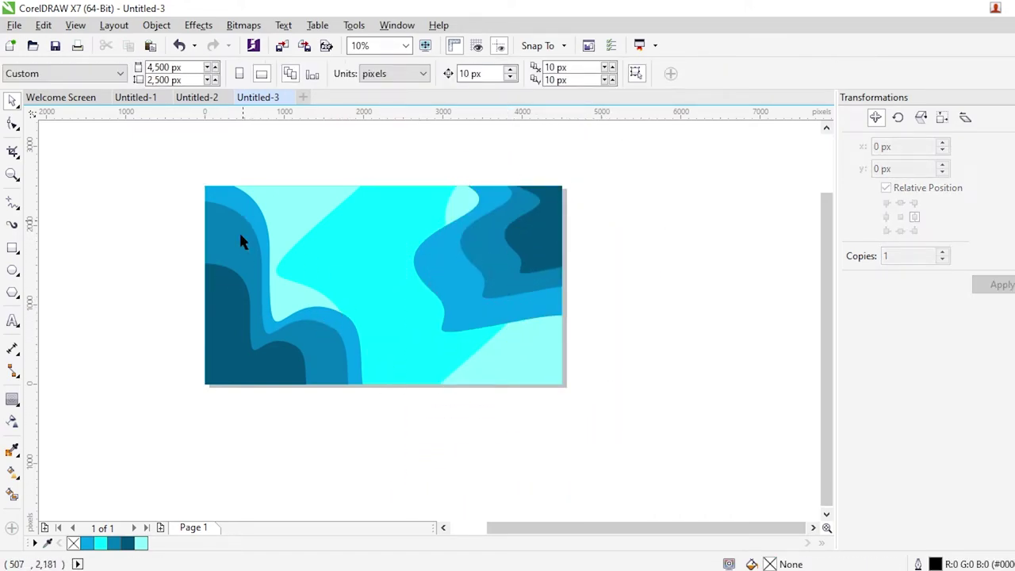
- Change the medium blue fill of the middle lower-left shape to a lighter, brighter blue
{"action": "left_click", "coordinate": [240, 235]}
{"action": "left_click", "coordinate": [237, 215]}
{"action": "left_click", "coordinate": [238, 230]}
{"action": "double_click", "coordinate": [768, 563]}
{"action": "left_click", "coordinate": [638, 137]}
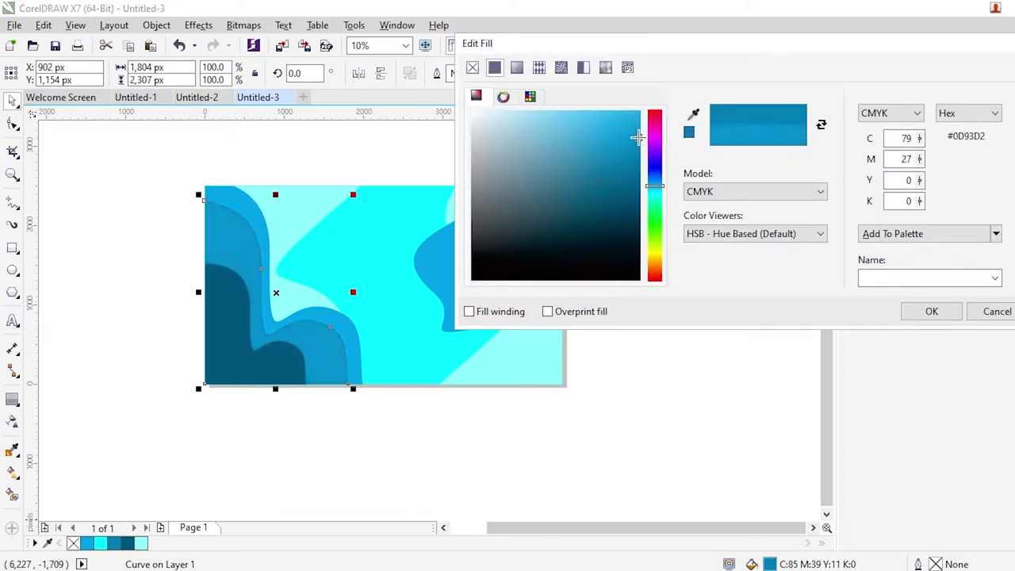
{"action": "left_click_drag", "start_coordinate": [639, 137], "coordinate": [638, 130]}
{"action": "left_click", "coordinate": [932, 311]}
- Lighten the innermost lower-left shape's fill to C:87 M:43 Y:11 K:0
{"action": "left_click", "coordinate": [253, 373]}
{"action": "double_click", "coordinate": [769, 564]}
{"action": "left_click", "coordinate": [636, 184]}
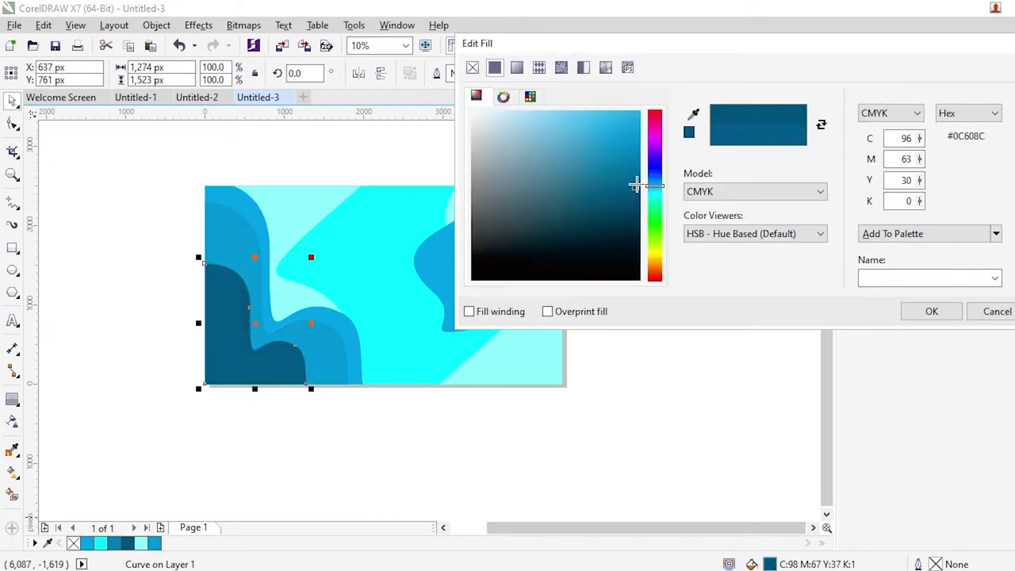
{"action": "left_click_drag", "start_coordinate": [636, 184], "coordinate": [641, 154]}
{"action": "left_click", "coordinate": [931, 311]}
- Copy the lightened medium and dark lower-left fills onto the matching upper-right shapes with the Color Eyedropper
{"action": "left_click", "coordinate": [12, 449]}
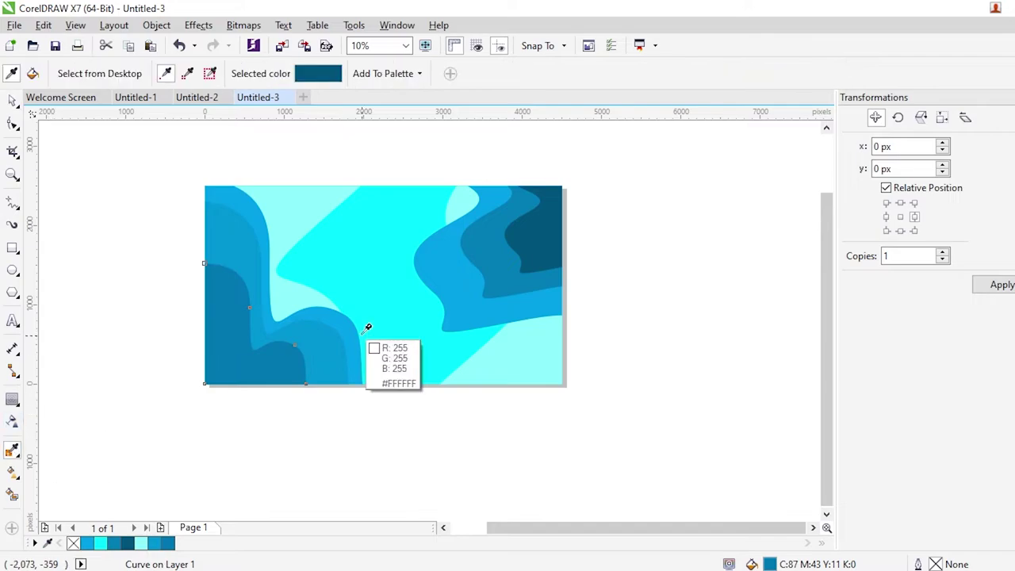
{"action": "left_click", "coordinate": [426, 283]}
{"action": "left_click", "coordinate": [487, 256]}
{"action": "left_click", "coordinate": [523, 233]}
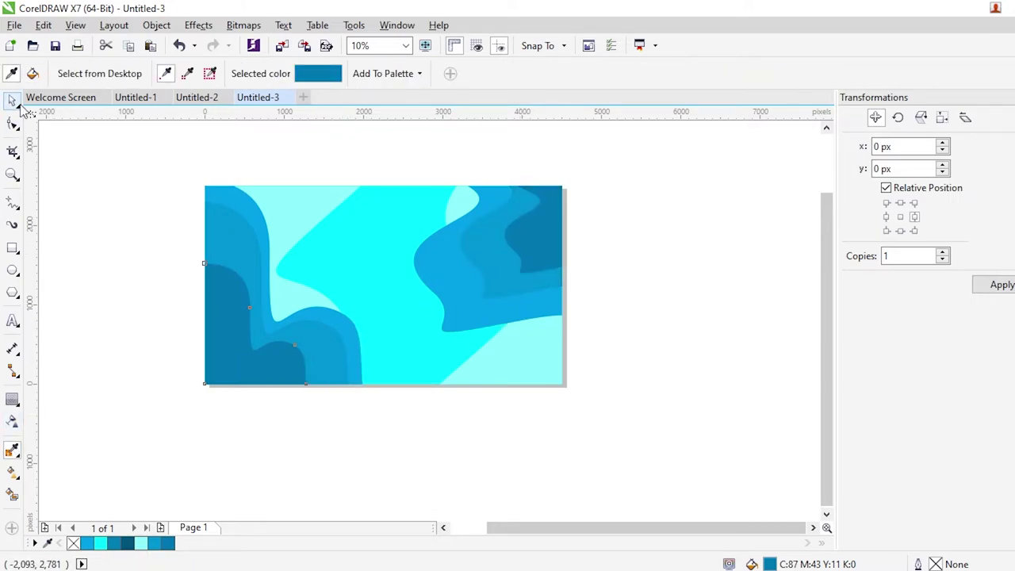
{"action": "left_click", "coordinate": [12, 101]}
- Try to enlarge the outermost lower-left shape to about 103.2% beyond the page's upper-left corner
{"action": "left_click", "coordinate": [519, 242]}
{"action": "key", "text": "ctrl+a"}
{"action": "scroll", "coordinate": [236, 176], "scroll_direction": "left", "scroll_amount": 2}
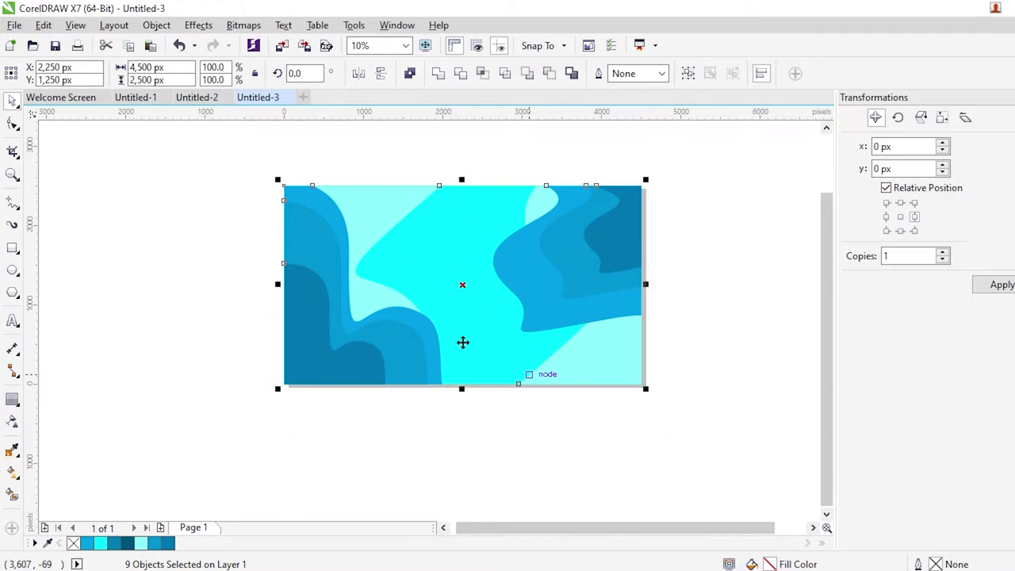
{"action": "left_click", "coordinate": [238, 161]}
{"action": "left_click", "coordinate": [290, 200]}
{"action": "left_click_drag", "start_coordinate": [279, 180], "coordinate": [272, 173]}
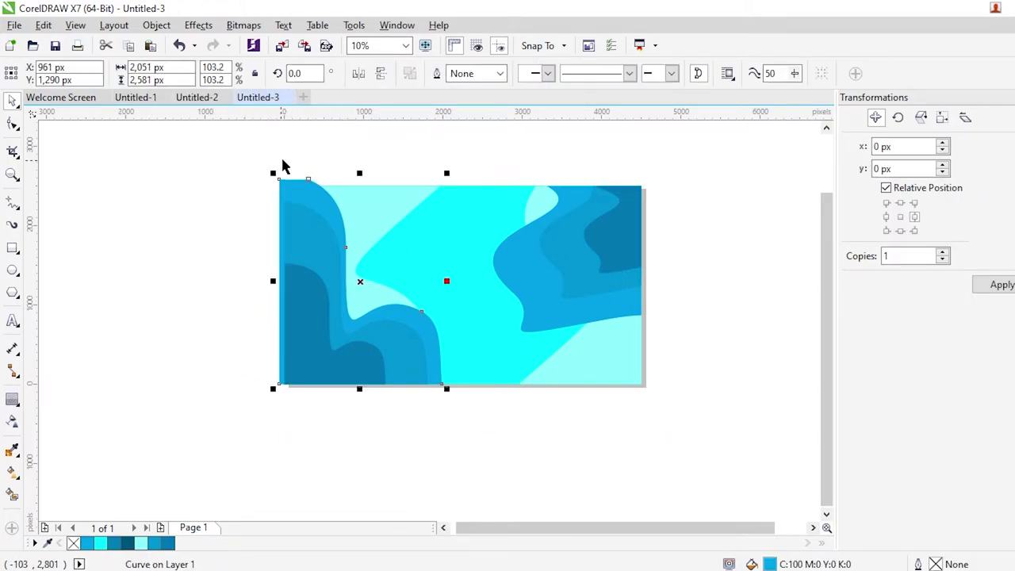
{"action": "key", "text": "ctrl+a"}
{"action": "left_click", "coordinate": [577, 406]}
{"action": "key", "text": "ctrl+z"}
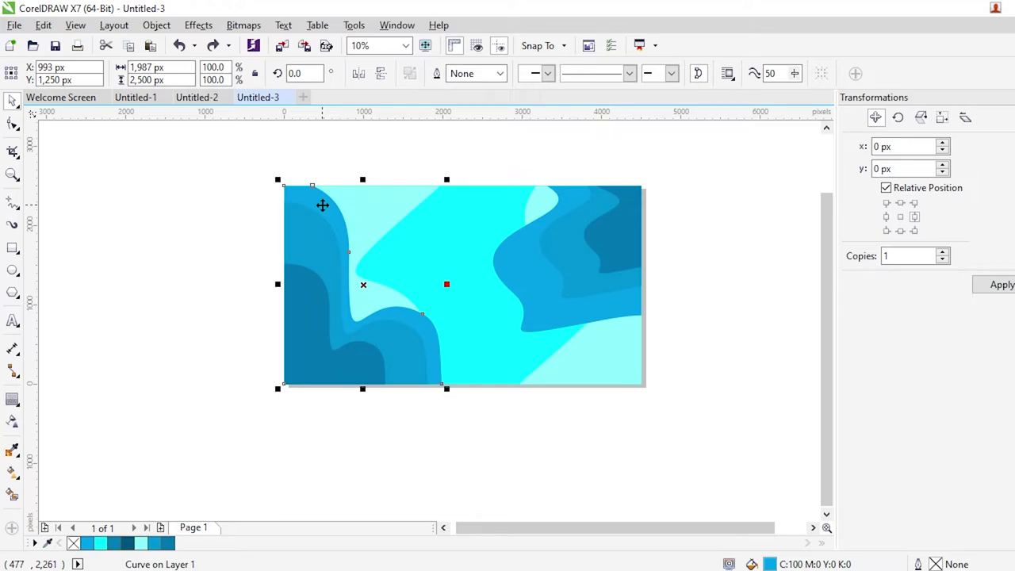
- Group all the background objects and convert the group to curves
{"action": "left_click", "coordinate": [243, 155]}
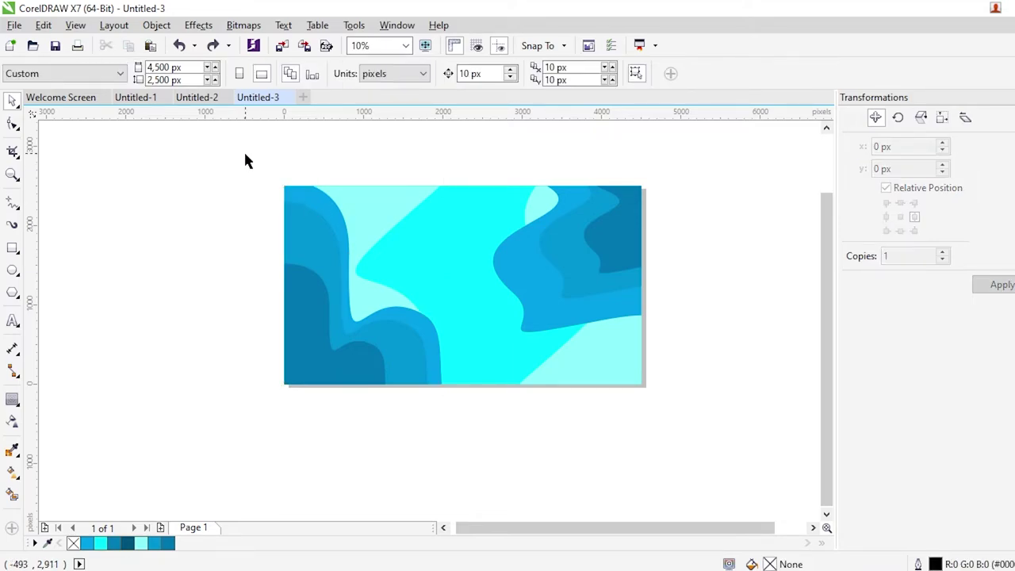
{"action": "key", "text": "ctrl+a"}
{"action": "left_click", "coordinate": [687, 75]}
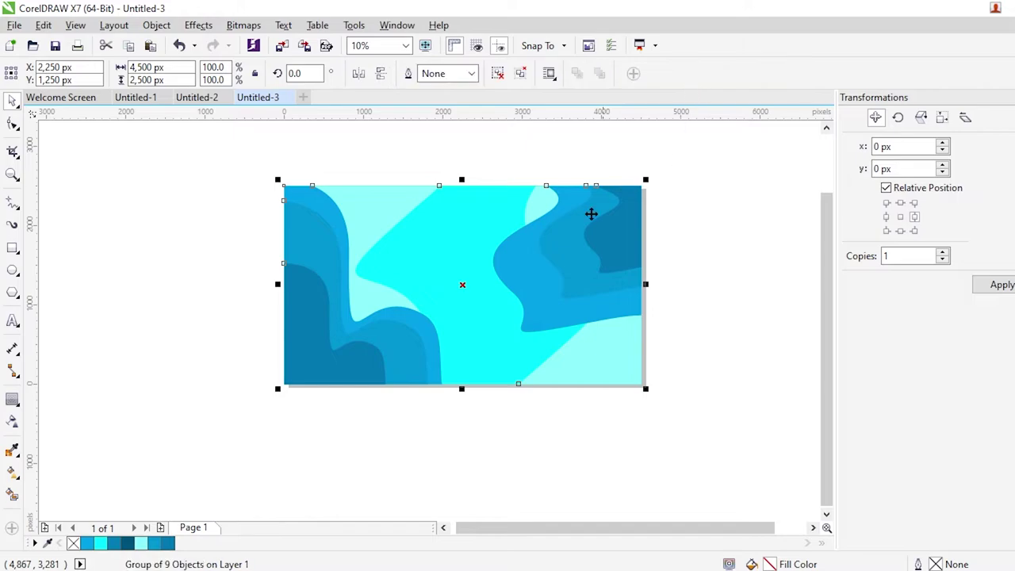
{"action": "right_click", "coordinate": [503, 249]}
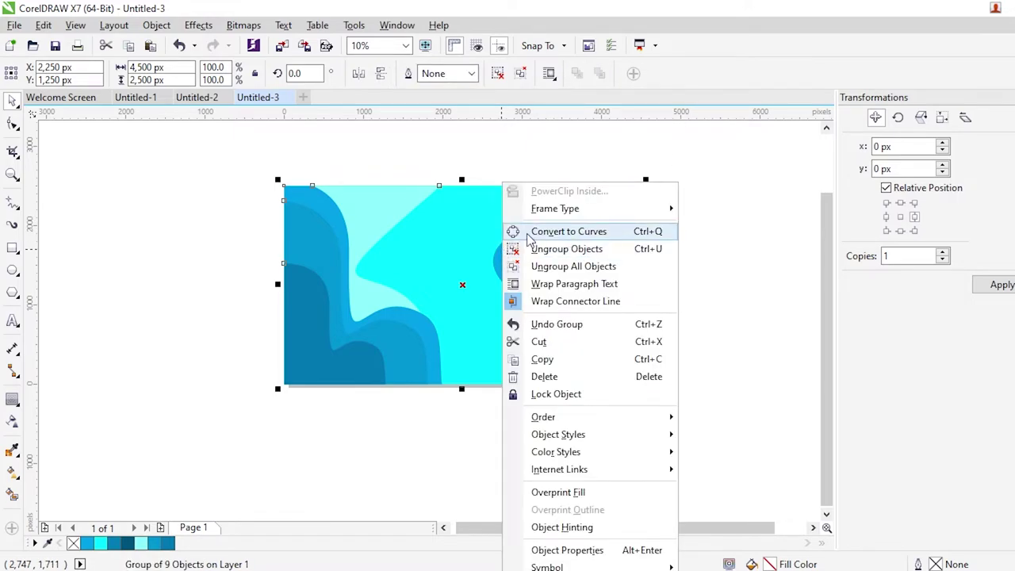
{"action": "left_click", "coordinate": [528, 232]}
{"action": "left_click", "coordinate": [717, 271]}
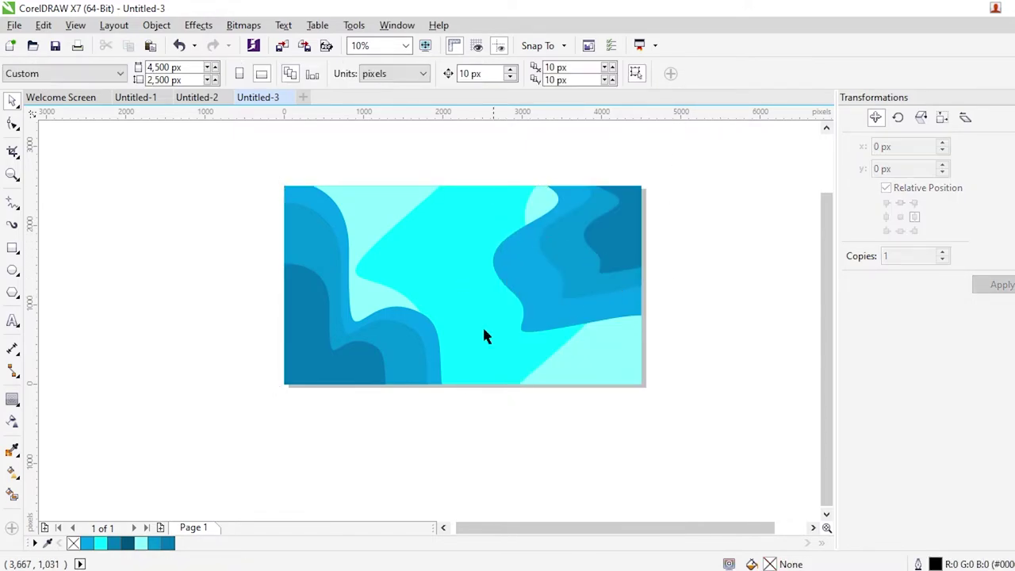
- Add the two-line artistic text "Backgroudn Abstract", enlarge it to about 338 pt and place it near the page's upper middle
{"action": "left_click", "coordinate": [12, 320]}
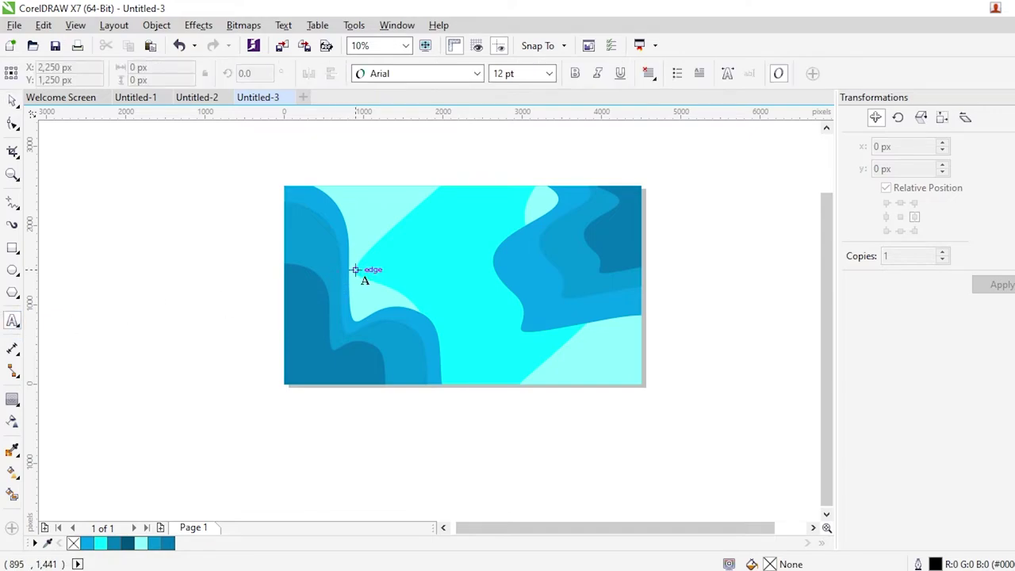
{"action": "left_click", "coordinate": [355, 270]}
{"action": "type", "text": "B"}
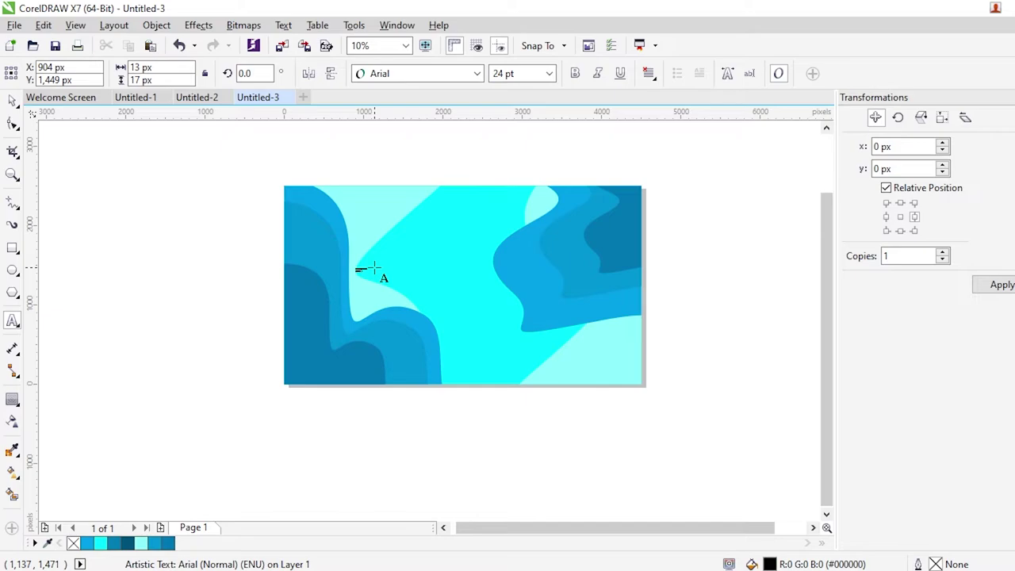
{"action": "key", "text": "ctrl+space"}
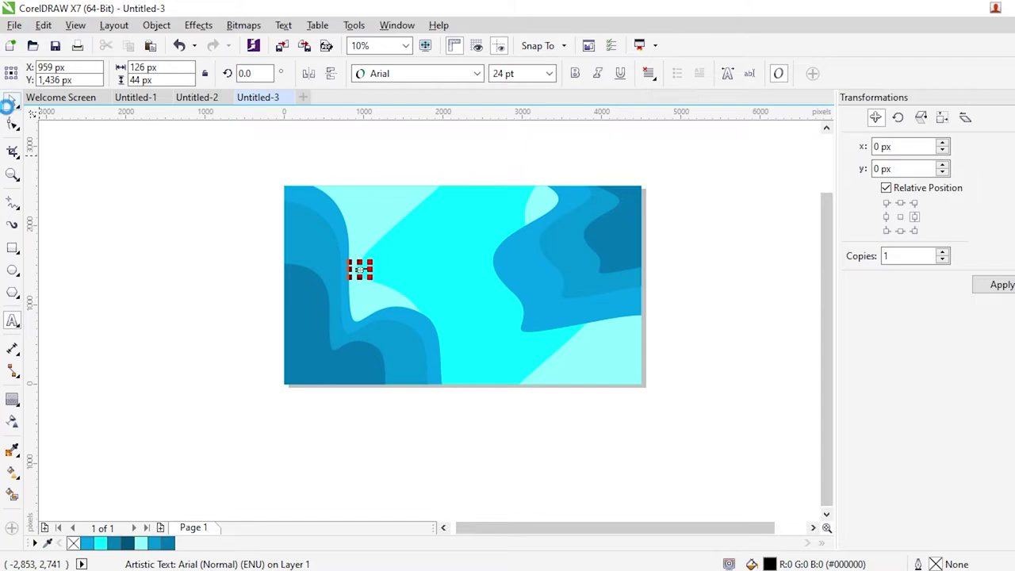
{"action": "left_click_drag", "start_coordinate": [374, 277], "coordinate": [502, 321]}
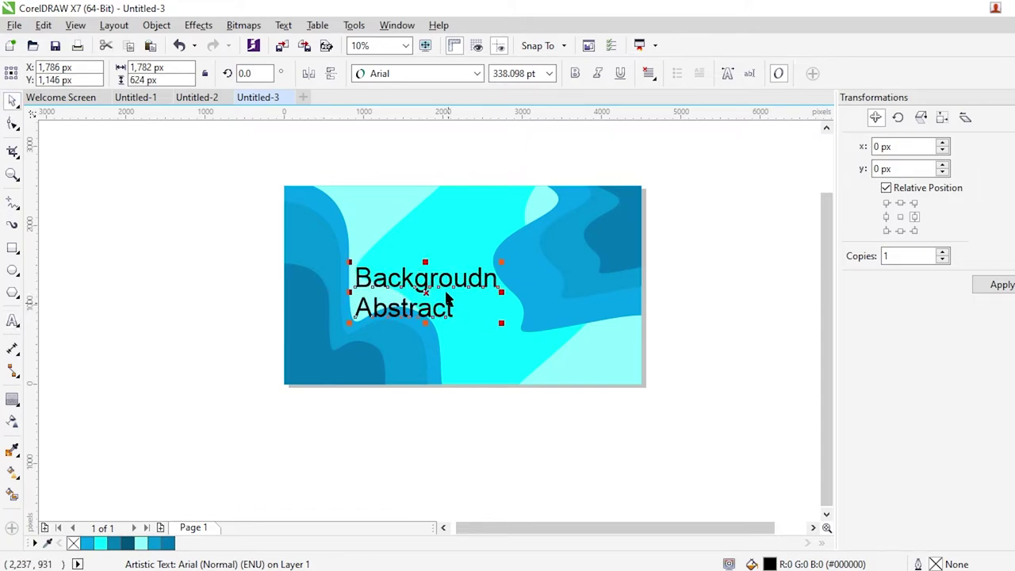
{"action": "left_click_drag", "start_coordinate": [423, 286], "coordinate": [431, 210]}
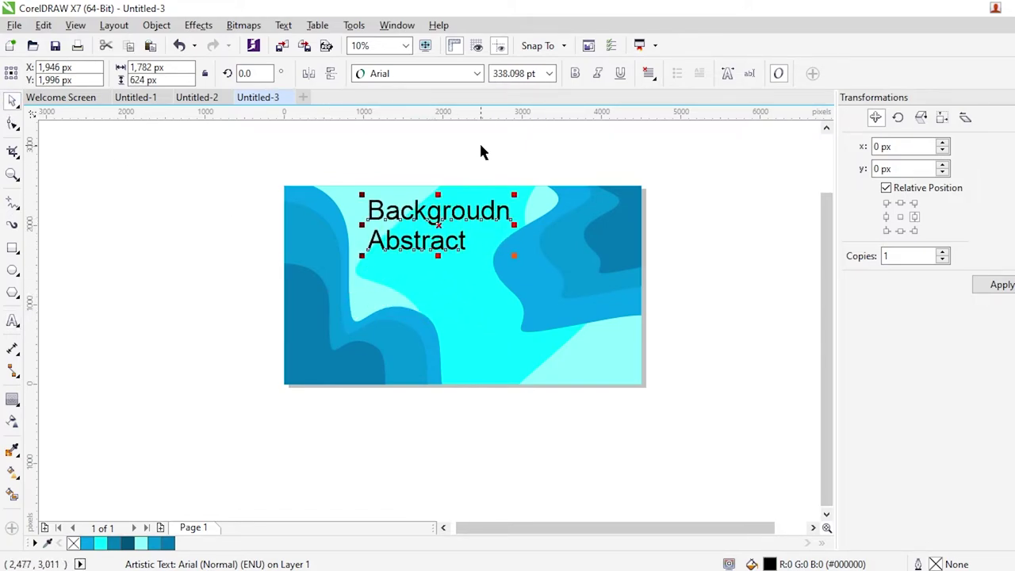
- Correct the spelling of the first text line to "Background"
{"action": "double_click", "coordinate": [499, 210]}
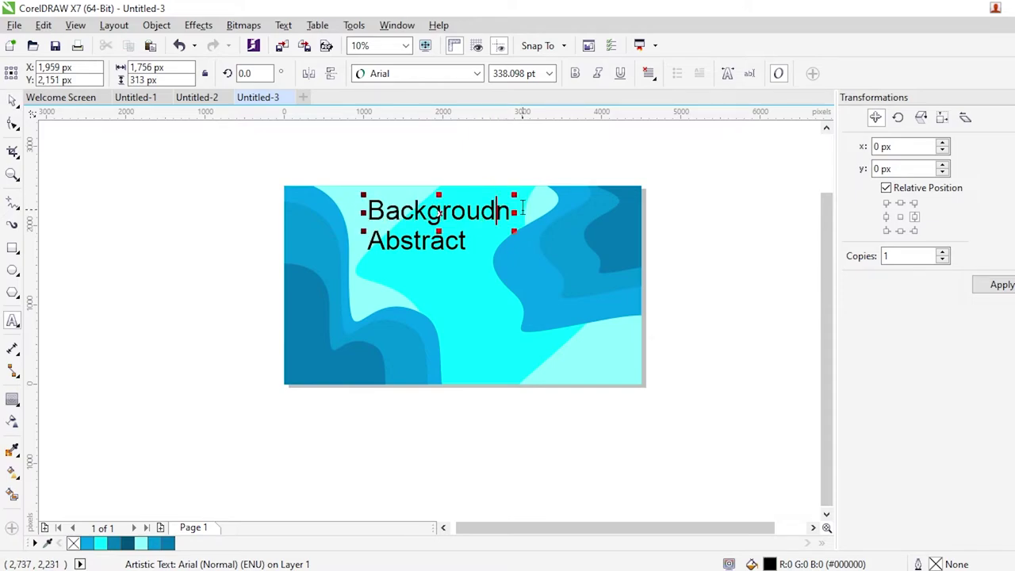
{"action": "key", "text": "BackSpace"}
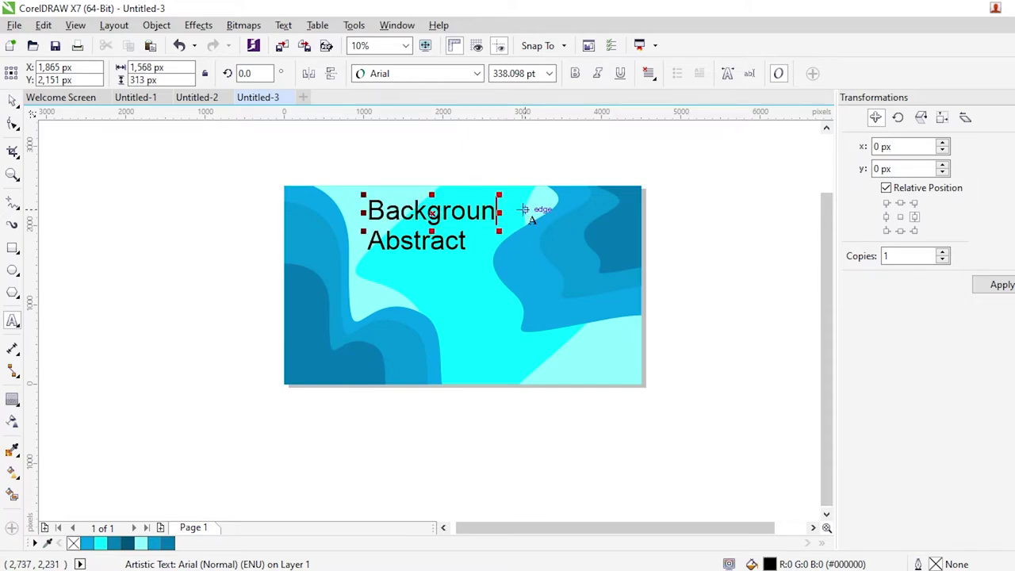
{"action": "type", "text": "d"}
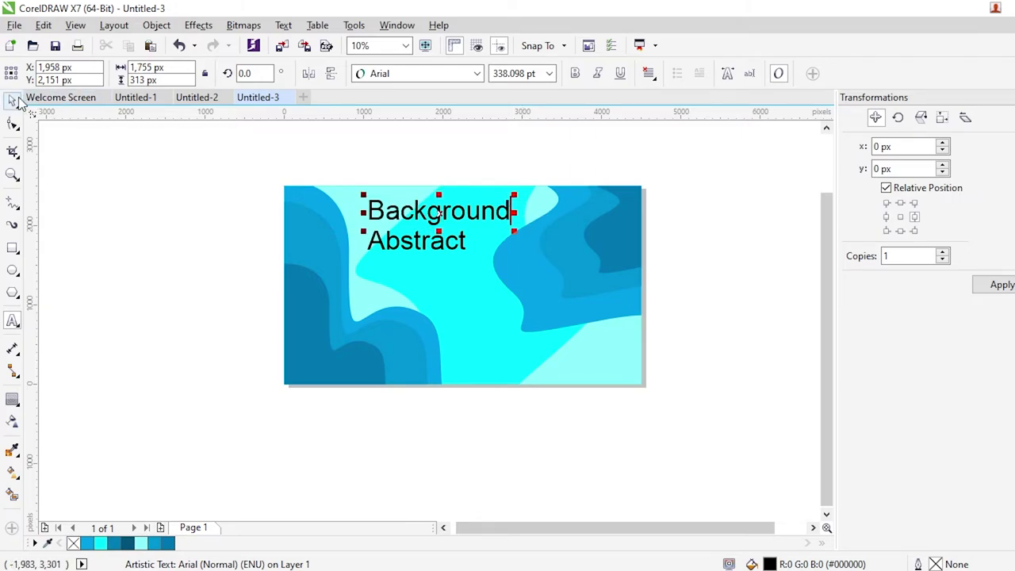
{"action": "left_click", "coordinate": [12, 100]}
- Set the "Background" line to Arial Black and the "Abstract" line to Arial
{"action": "left_click", "coordinate": [477, 73]}
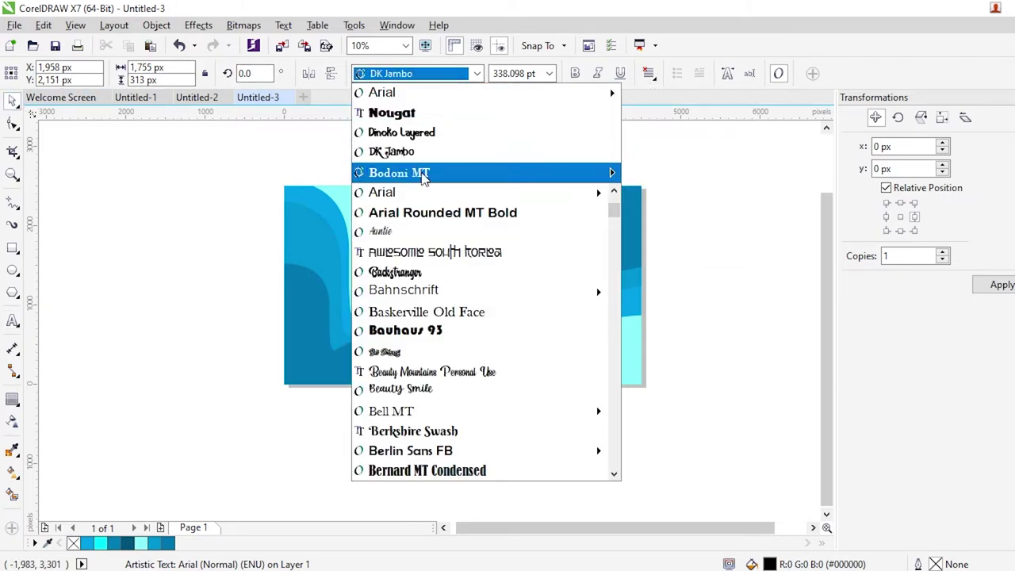
{"action": "mouse_move", "coordinate": [568, 96]}
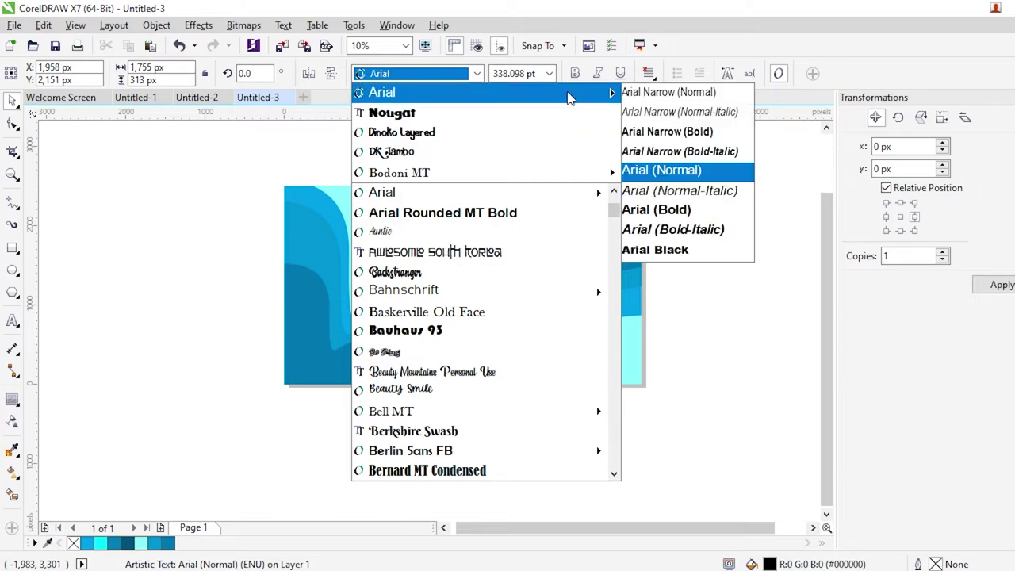
{"action": "left_click", "coordinate": [626, 249]}
{"action": "left_click", "coordinate": [451, 242]}
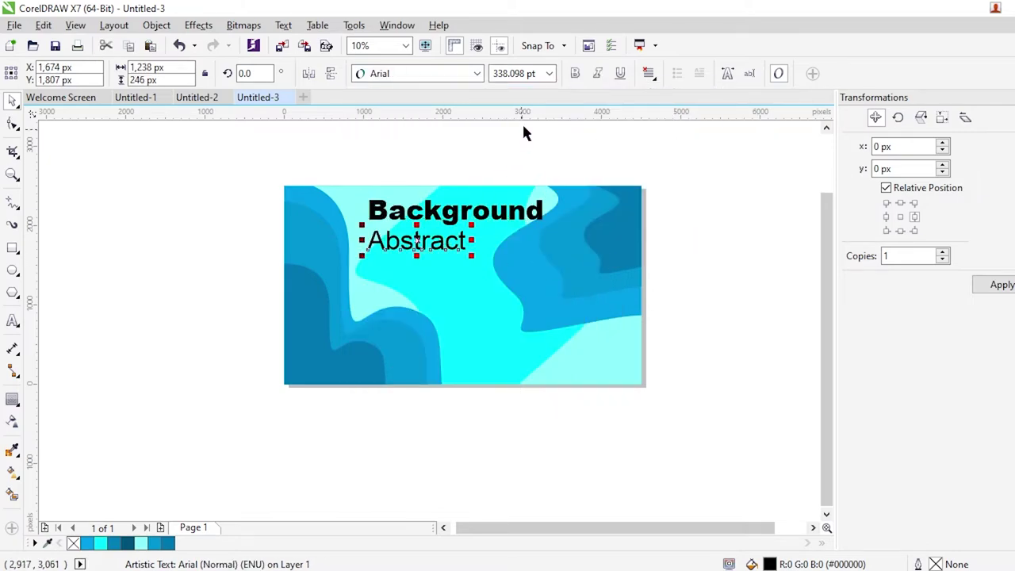
{"action": "left_click", "coordinate": [477, 76]}
{"action": "left_click", "coordinate": [428, 96]}
- Scale both text lines down to about 213.5 pt and move them down toward the page's middle
{"action": "left_click", "coordinate": [470, 213]}
{"action": "left_click", "coordinate": [450, 242], "text": "shift"}
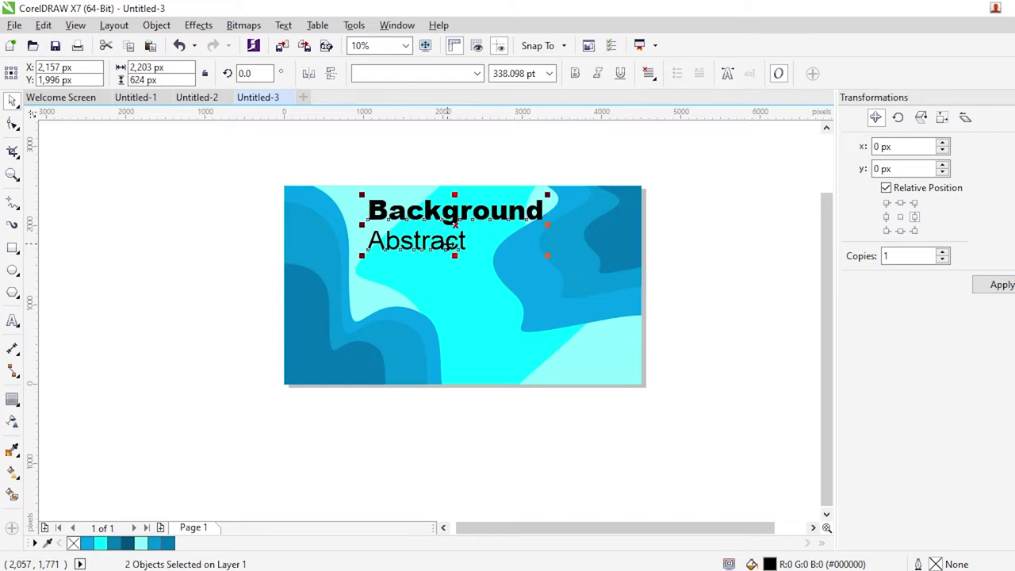
{"action": "left_click_drag", "start_coordinate": [547, 255], "coordinate": [479, 233]}
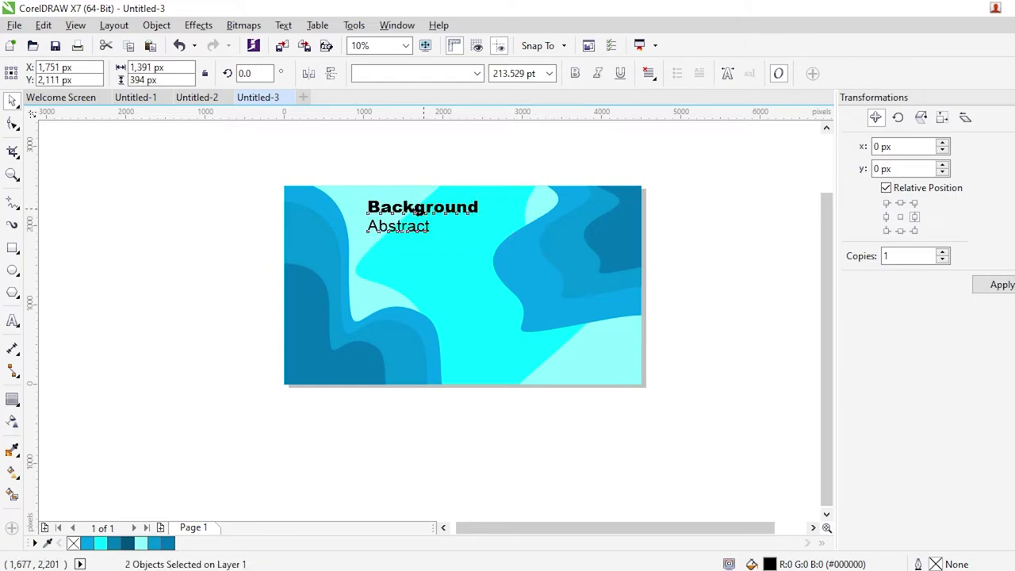
{"action": "left_click_drag", "start_coordinate": [419, 208], "coordinate": [411, 242]}
- Place "Abstract" closer beneath "Background" and align the left edges of the two text lines
{"action": "key", "text": "Escape"}
{"action": "scroll", "coordinate": [415, 281], "scroll_direction": "up", "scroll_amount": 2}
{"action": "left_click", "coordinate": [414, 268]}
{"action": "left_click", "coordinate": [409, 226], "text": "shift"}
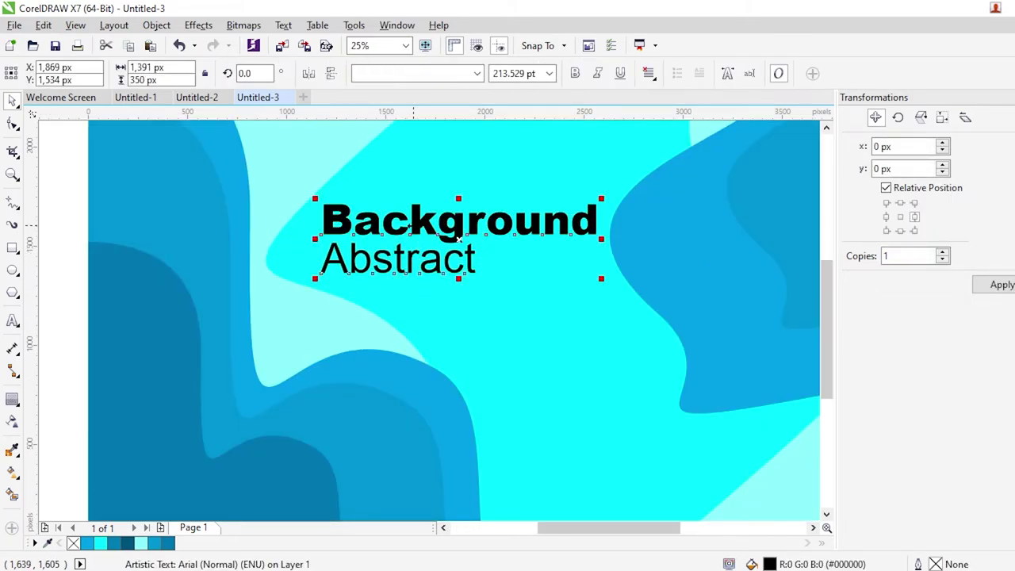
{"action": "scroll", "coordinate": [434, 264], "scroll_direction": "down", "scroll_amount": 2}
- Convert both text lines to curves
{"action": "left_click_drag", "start_coordinate": [355, 151], "coordinate": [494, 283]}
{"action": "right_click", "coordinate": [468, 262]}
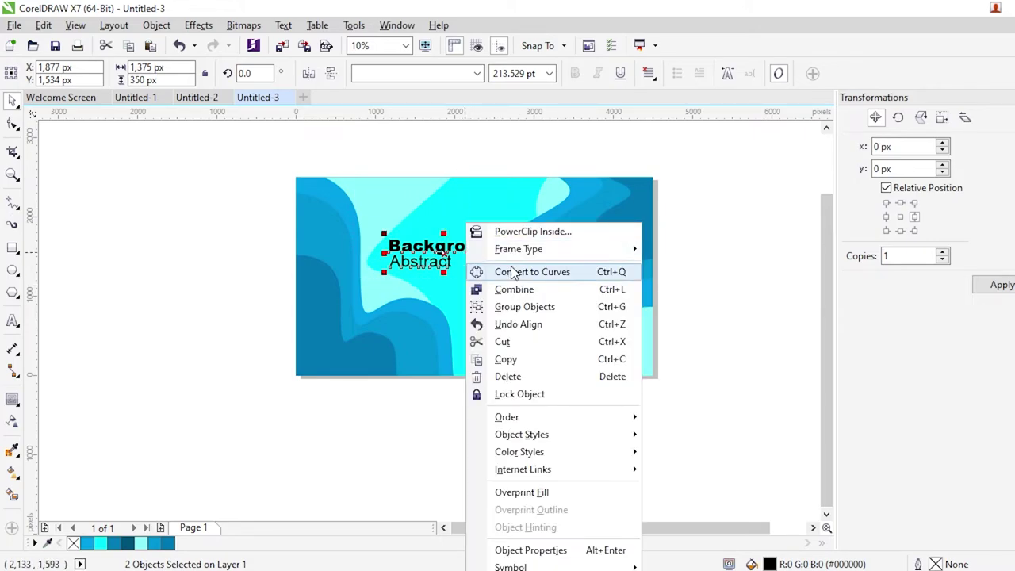
{"action": "left_click", "coordinate": [511, 272]}
{"action": "left_click", "coordinate": [251, 241]}
- Group the converted text with the background artwork and select the complete group
{"action": "key", "text": "ctrl+a"}
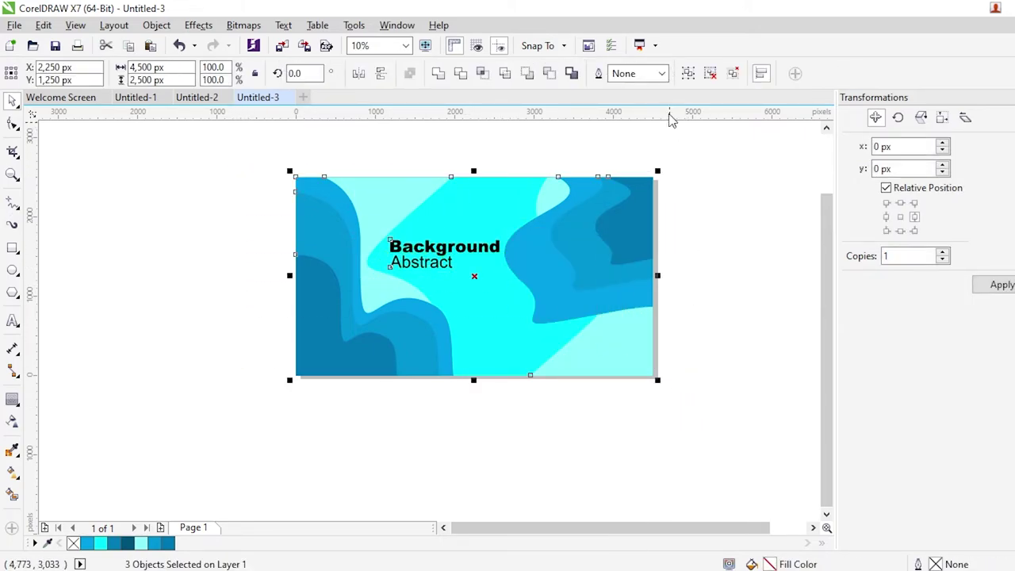
{"action": "left_click", "coordinate": [684, 73]}
{"action": "left_click", "coordinate": [724, 212]}
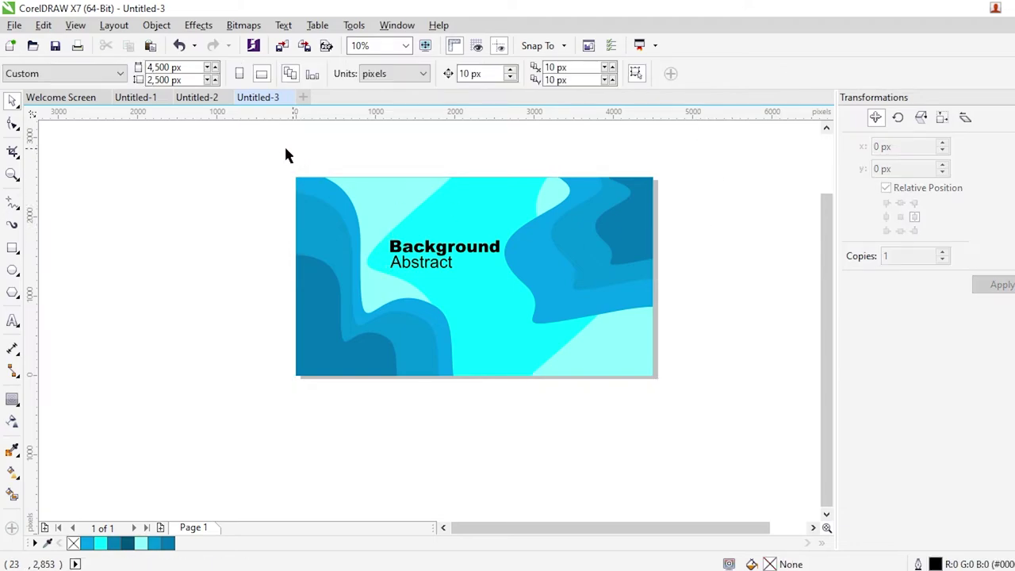
{"action": "left_click_drag", "start_coordinate": [285, 151], "coordinate": [742, 430]}
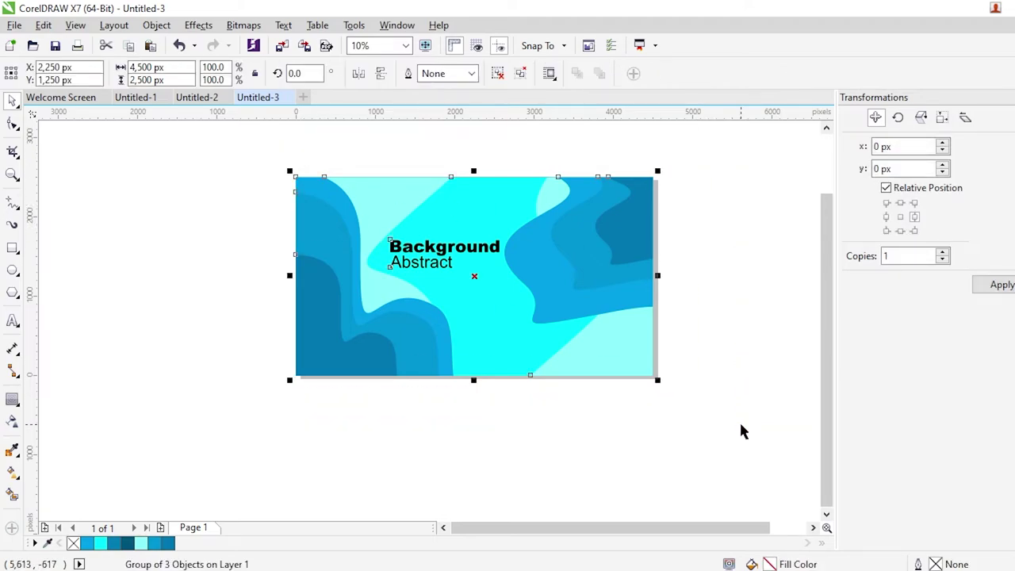
- Start exporting the artwork to the MICROSTOCK dan KONTES DESIGN folder on drive D with EPS - Encapsulated PostScript as the file type
{"action": "key", "text": "ctrl+e"}
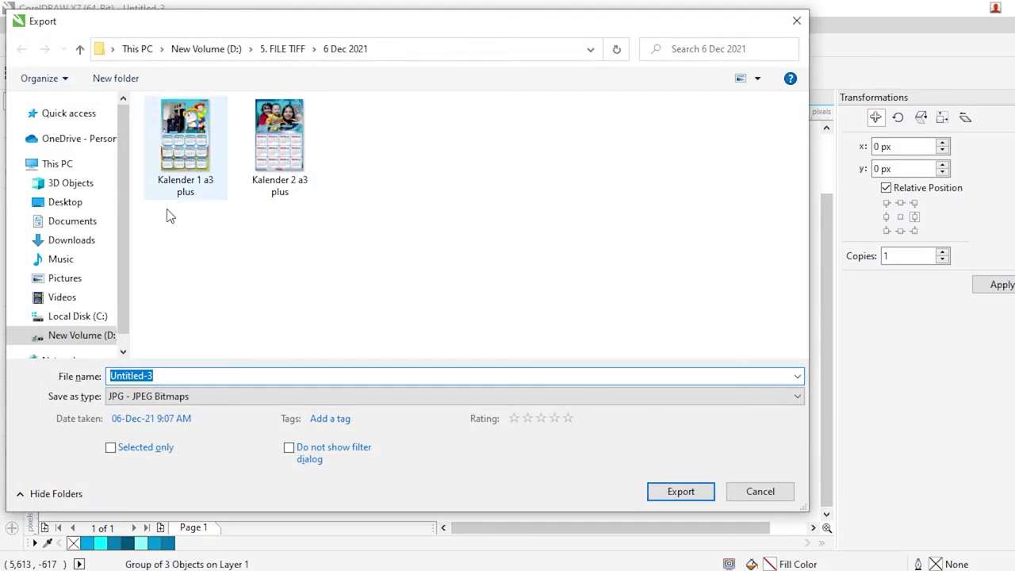
{"action": "left_click", "coordinate": [67, 336]}
{"action": "scroll", "coordinate": [245, 190], "scroll_direction": "down", "scroll_amount": 5}
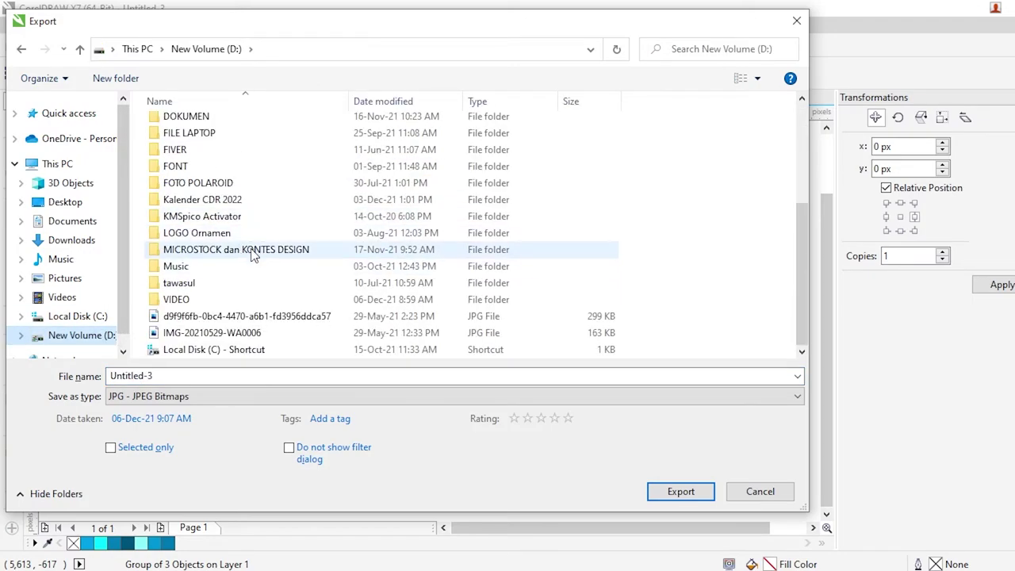
{"action": "double_click", "coordinate": [252, 250]}
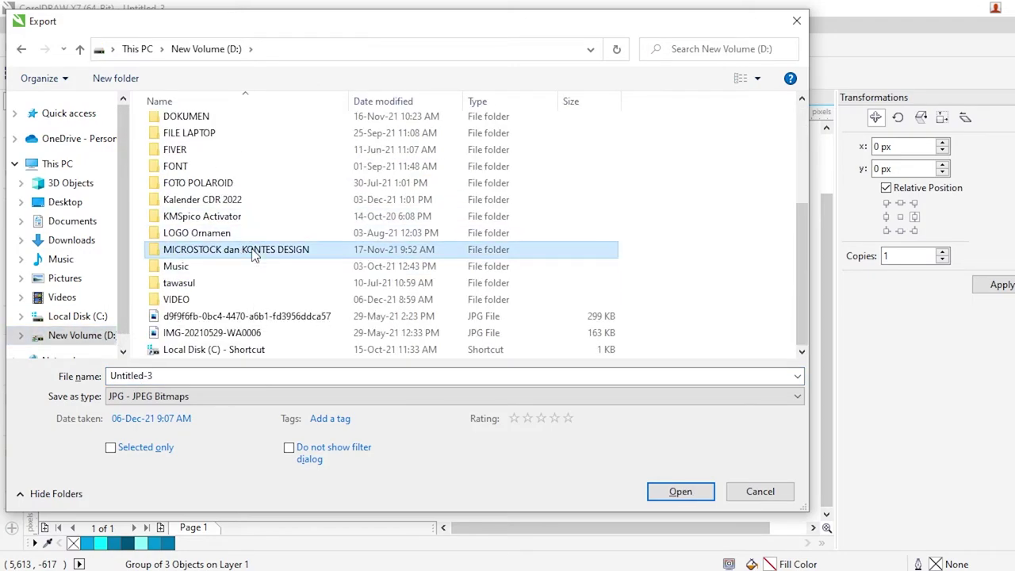
{"action": "left_click", "coordinate": [181, 395]}
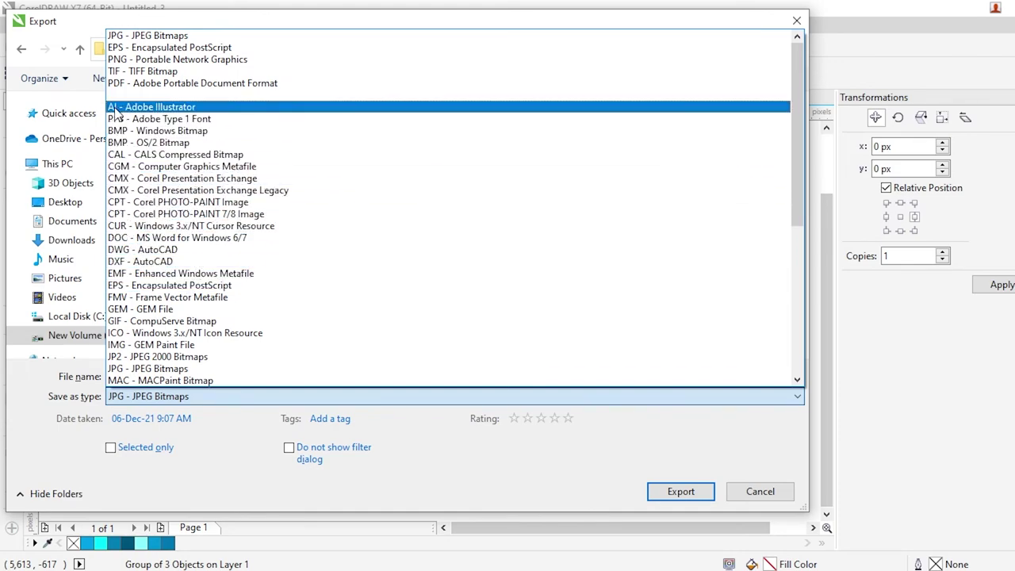
{"action": "left_click", "coordinate": [142, 49]}
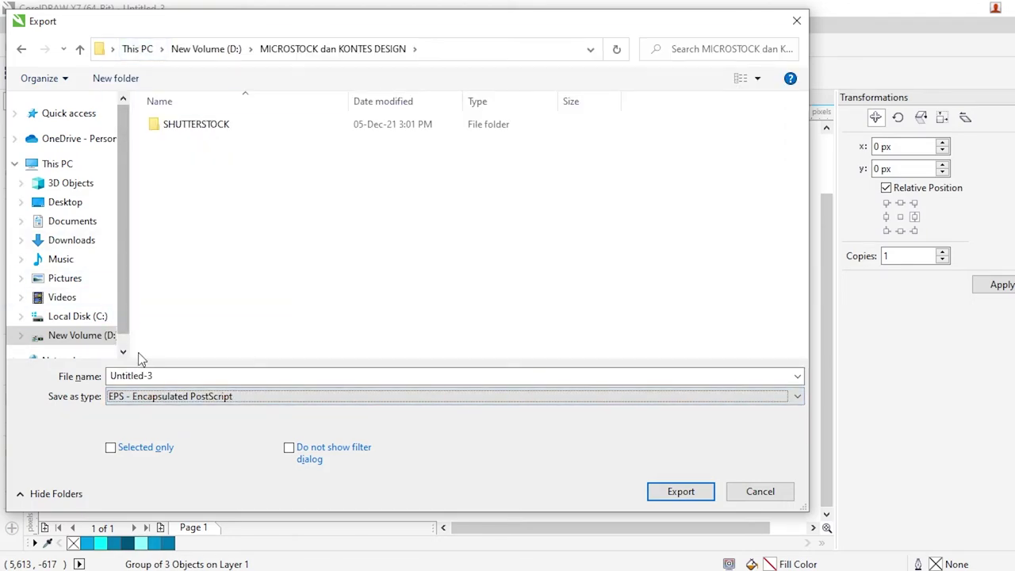
- Name the export BG 1, save it in the SHUTTERSTOCK subfolder and accept the EPS options with text exported as curves
{"action": "double_click", "coordinate": [151, 375]}
{"action": "type", "text": "BG"}
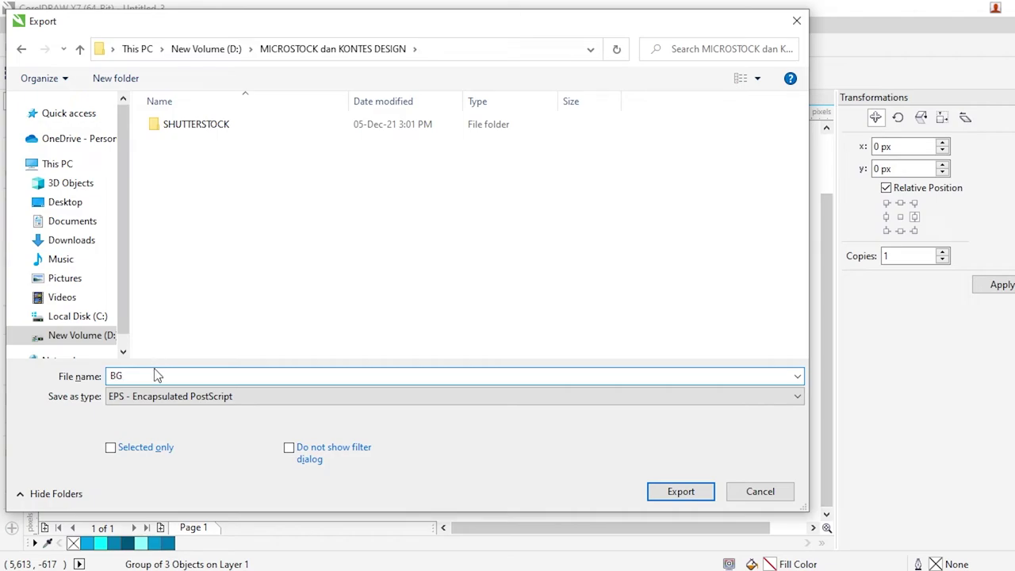
{"action": "double_click", "coordinate": [265, 130]}
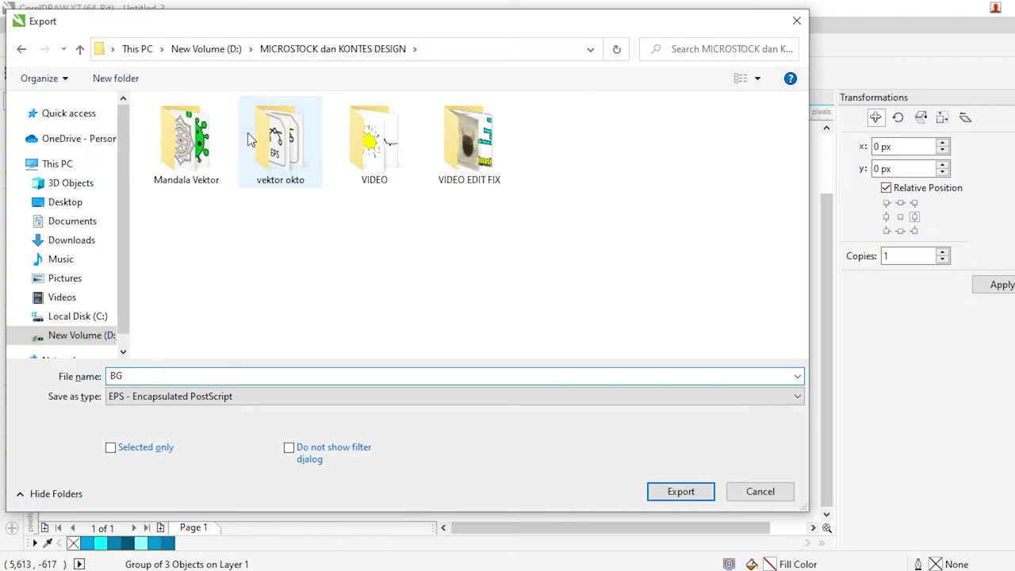
{"action": "left_click", "coordinate": [281, 377]}
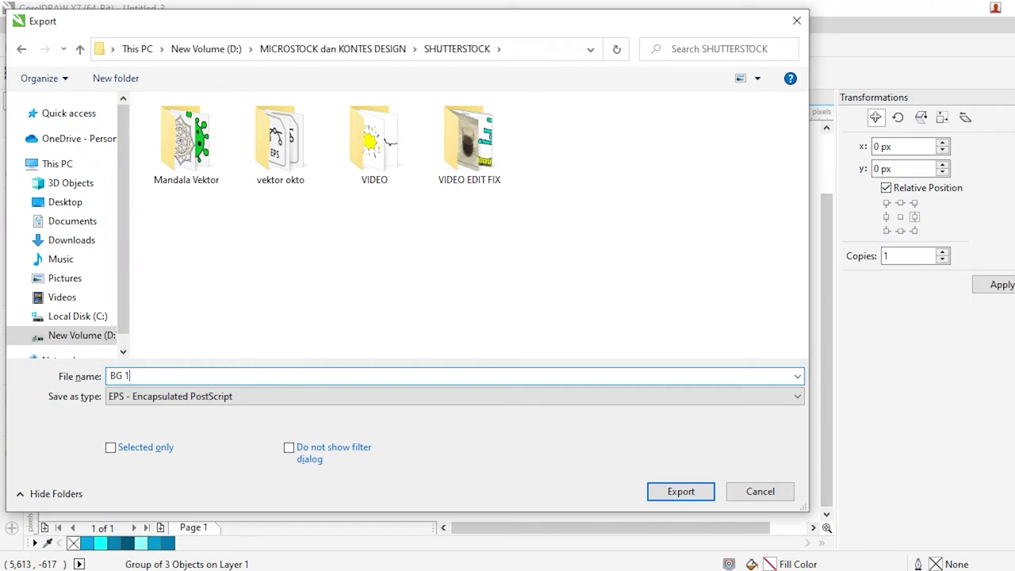
{"action": "left_click", "coordinate": [680, 498]}
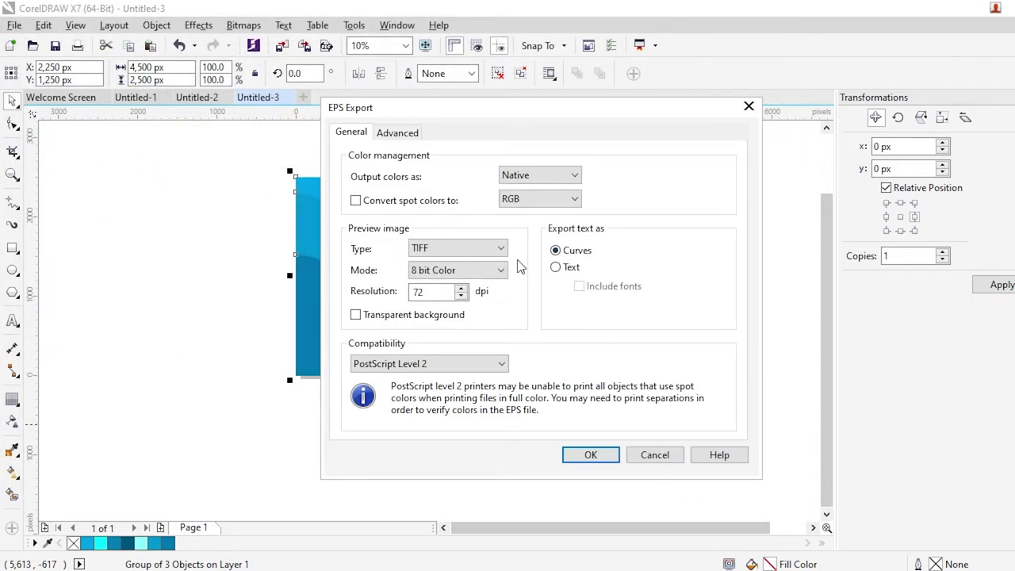
{"action": "left_click", "coordinate": [591, 455]}
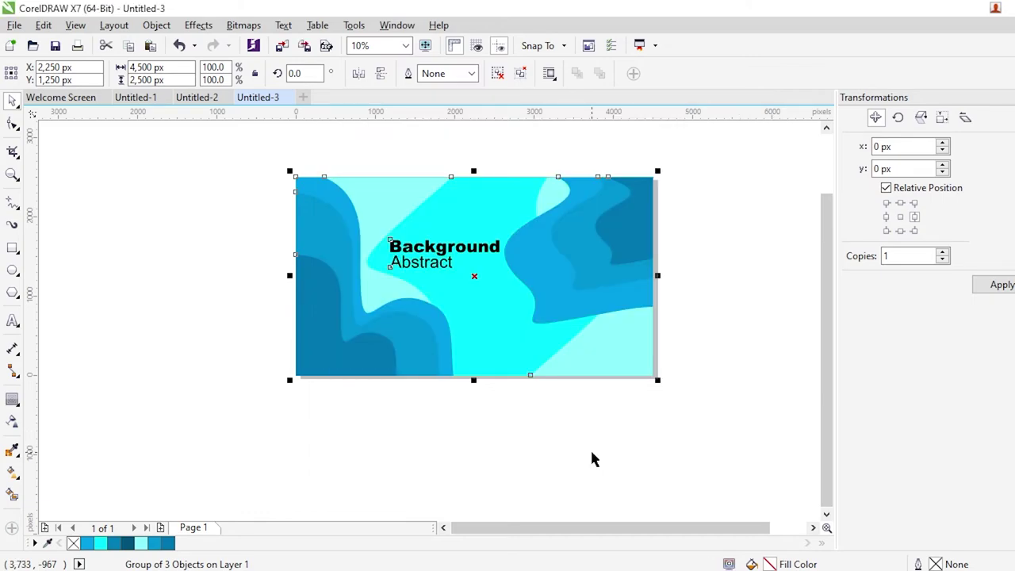
- Switch to File Explorer and open the SHUTTERSTOCK folder inside MICROSTOCK dan KONTES DESIGN to check the exported file
{"action": "left_click", "coordinate": [411, 570]}
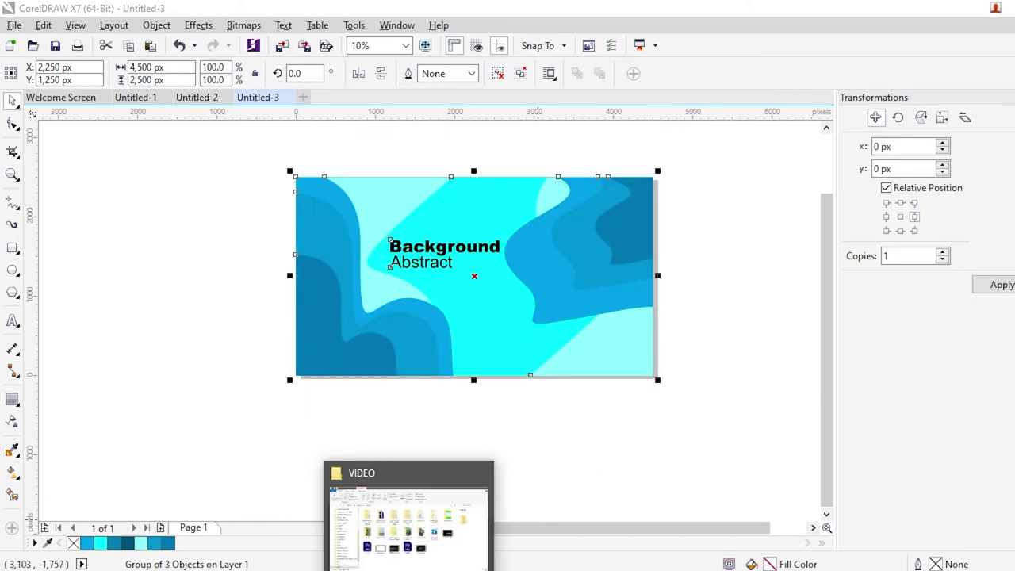
{"action": "left_click", "coordinate": [137, 502]}
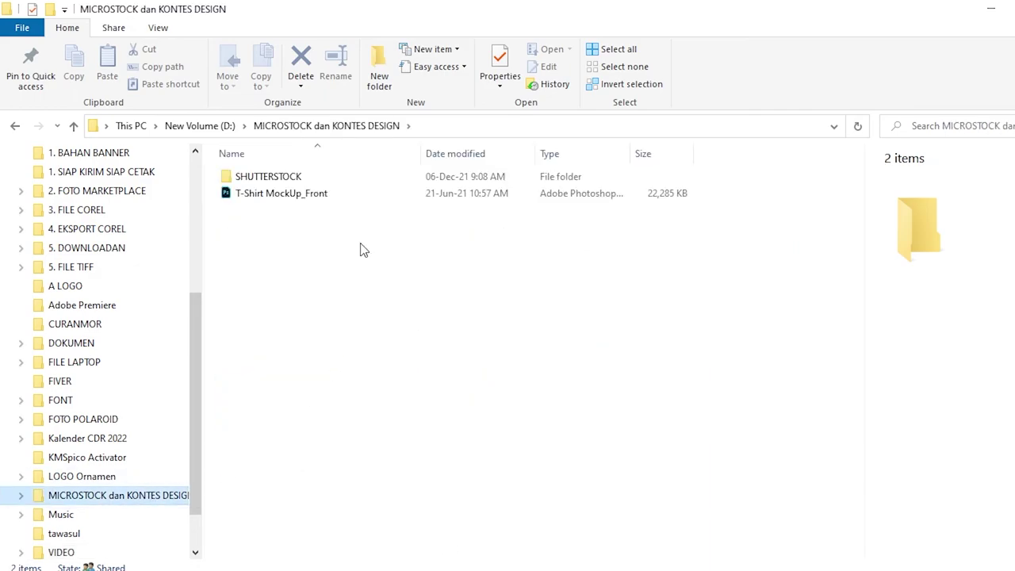
{"action": "double_click", "coordinate": [341, 174]}
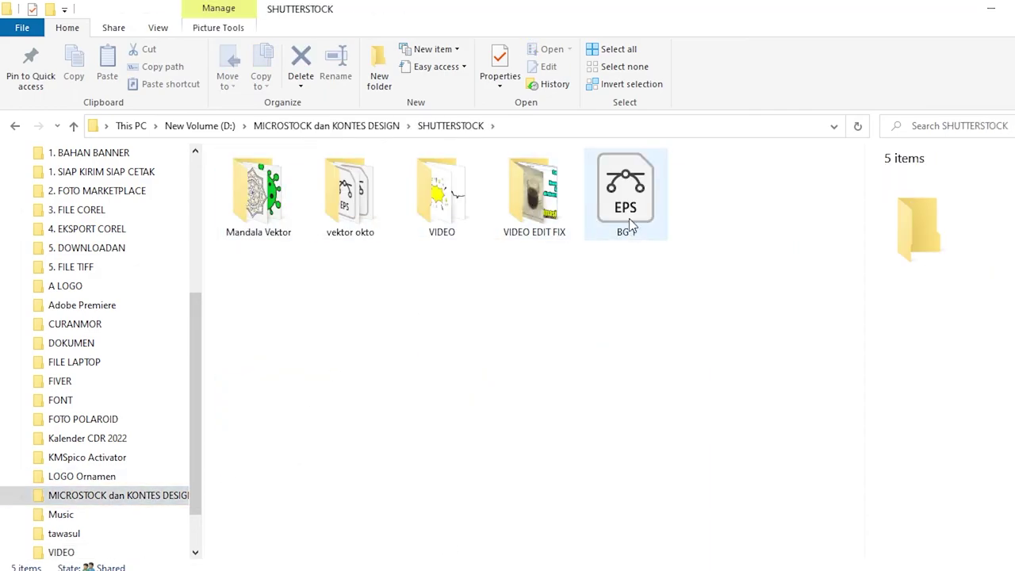
- Import BG 1 into the CorelDRAW document as editable with text as curves, and place it above and left of the page
{"action": "left_click_drag", "start_coordinate": [629, 215], "coordinate": [165, 394]}
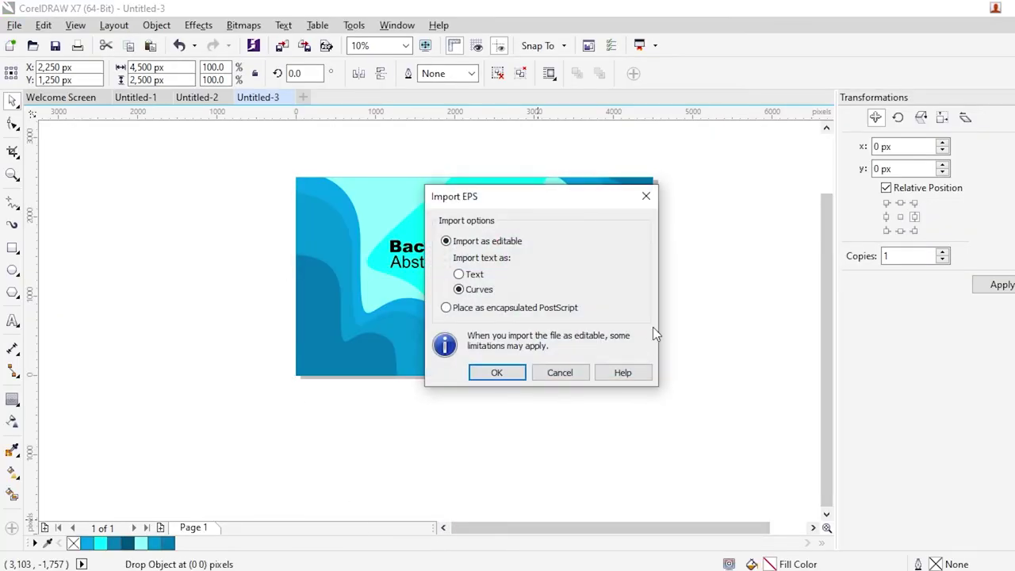
{"action": "left_click", "coordinate": [491, 372]}
{"action": "scroll", "coordinate": [268, 389], "scroll_direction": "down", "scroll_amount": 1}
{"action": "left_click_drag", "start_coordinate": [249, 408], "coordinate": [181, 233]}
{"action": "scroll", "coordinate": [182, 233], "scroll_direction": "up", "scroll_amount": 1}
{"action": "left_click", "coordinate": [507, 217]}
{"action": "left_click", "coordinate": [244, 193]}
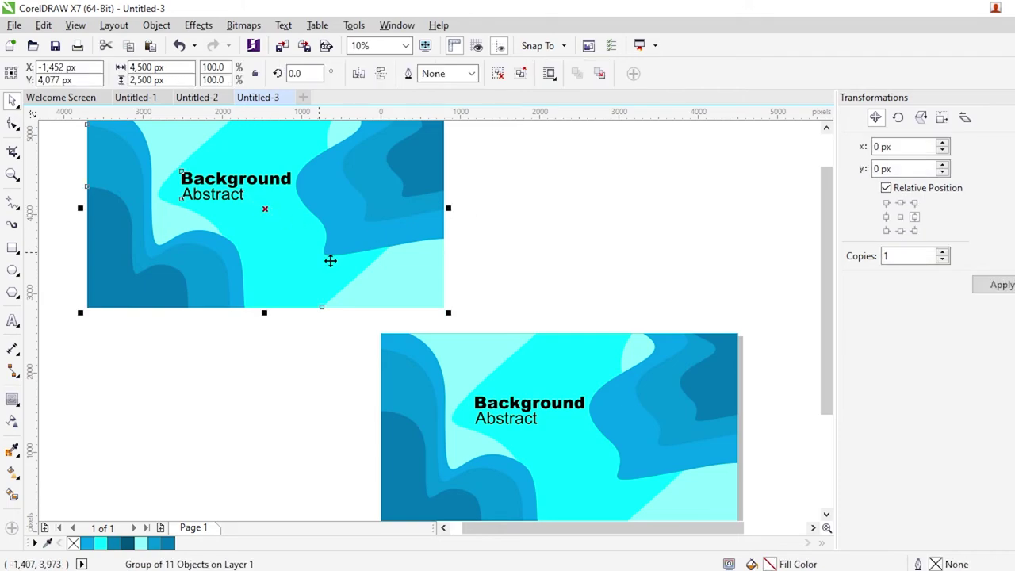
- Compare the imported EPS copy with the original artwork and delete the copy
{"action": "scroll", "coordinate": [331, 260], "scroll_direction": "down", "scroll_amount": 1}
{"action": "left_click_drag", "start_coordinate": [164, 174], "coordinate": [398, 290]}
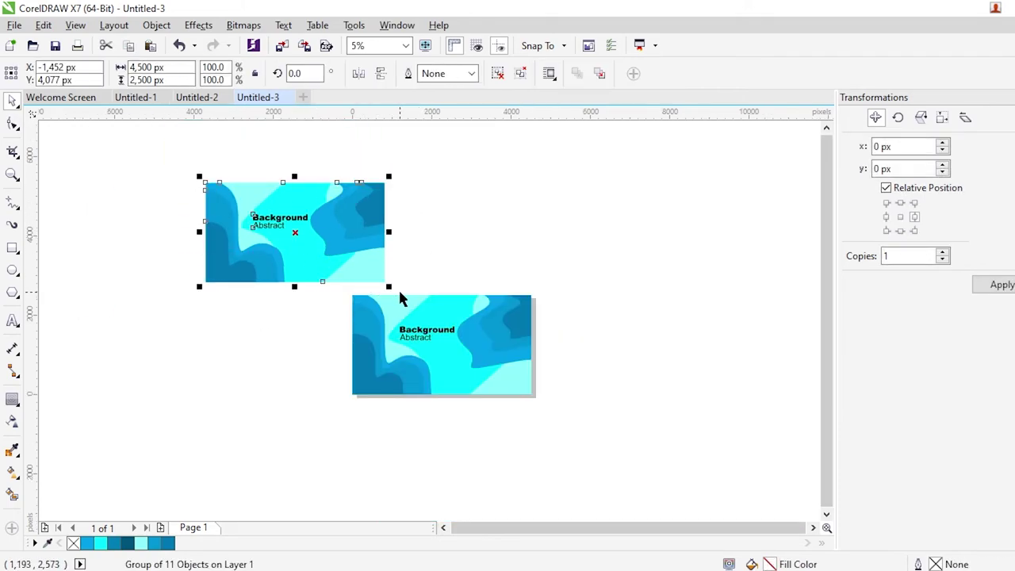
{"action": "key", "text": "Delete"}
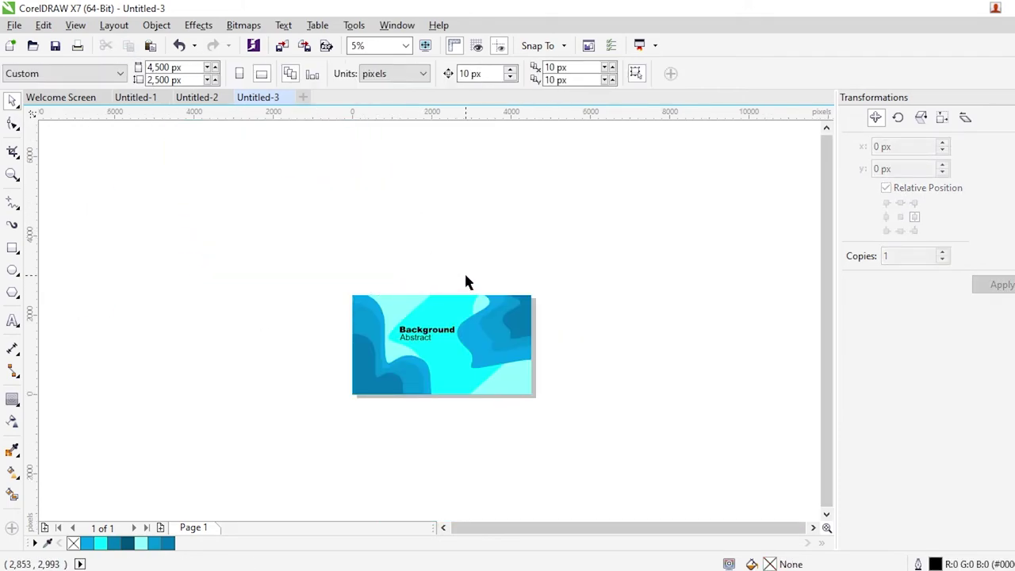